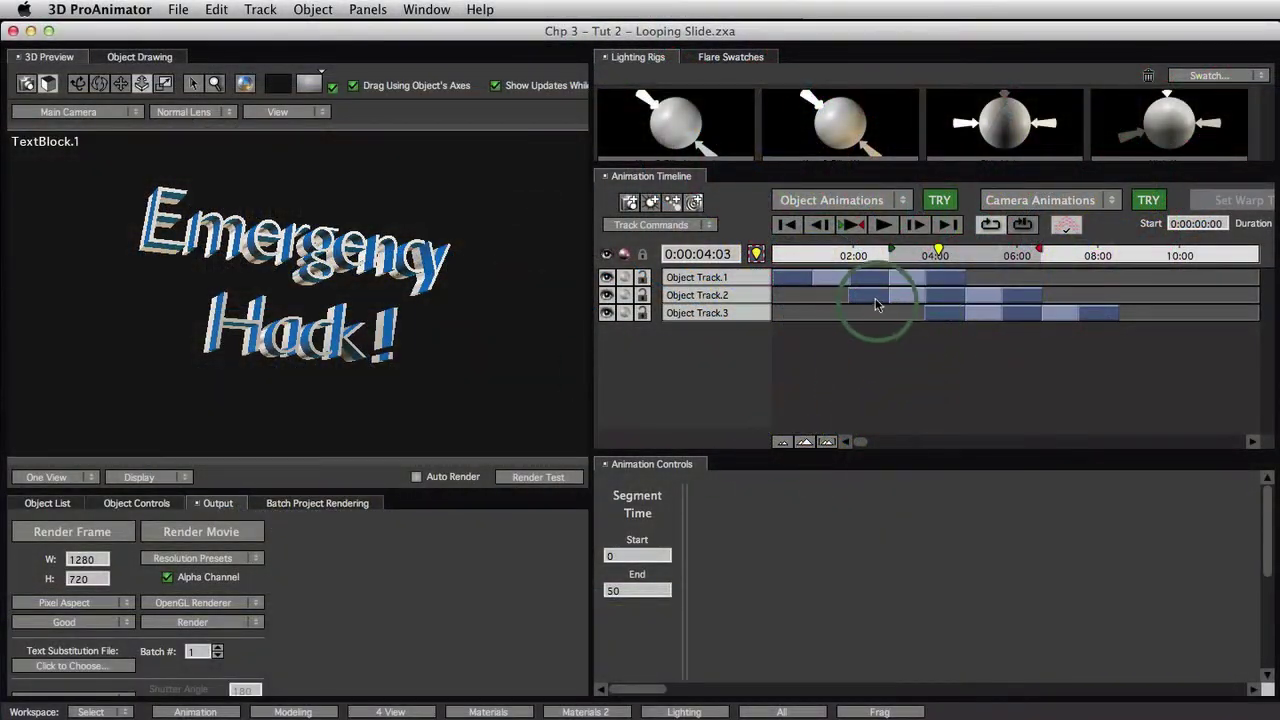
Step: Select Object Track.2 and Object Track.3 together and delete both tracks from the animation timeline
click(904, 312)
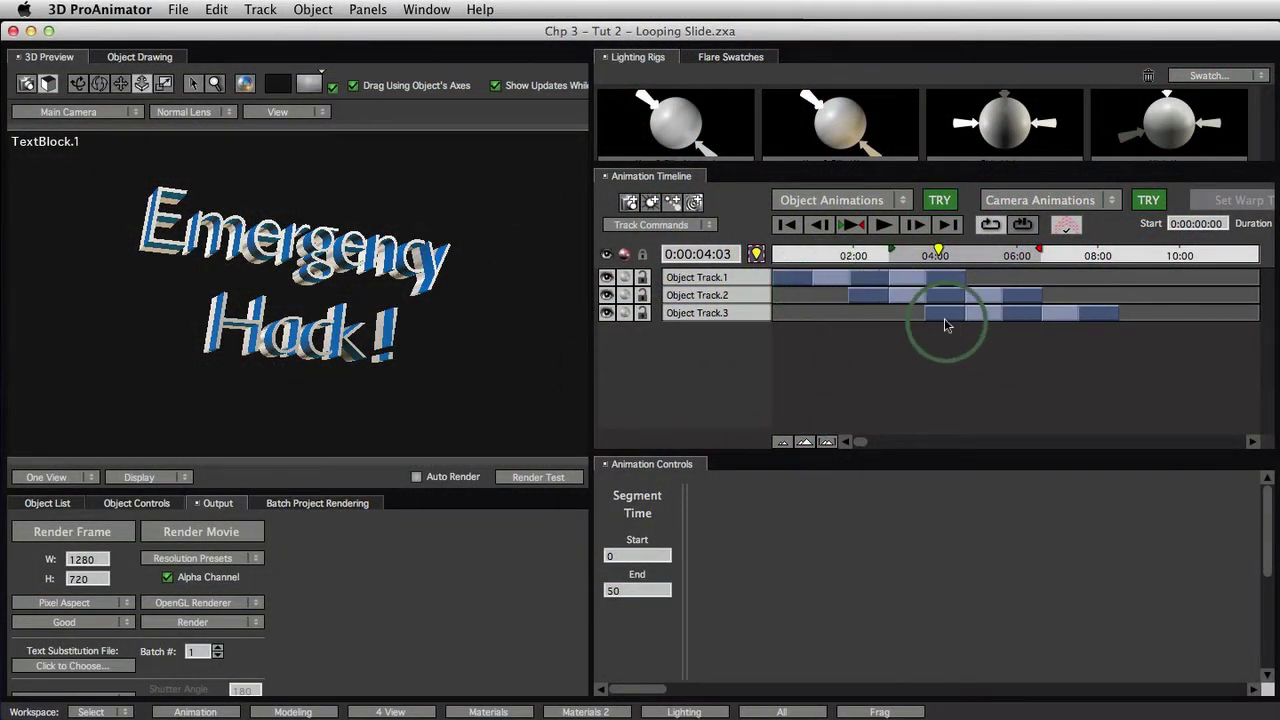
click(703, 303)
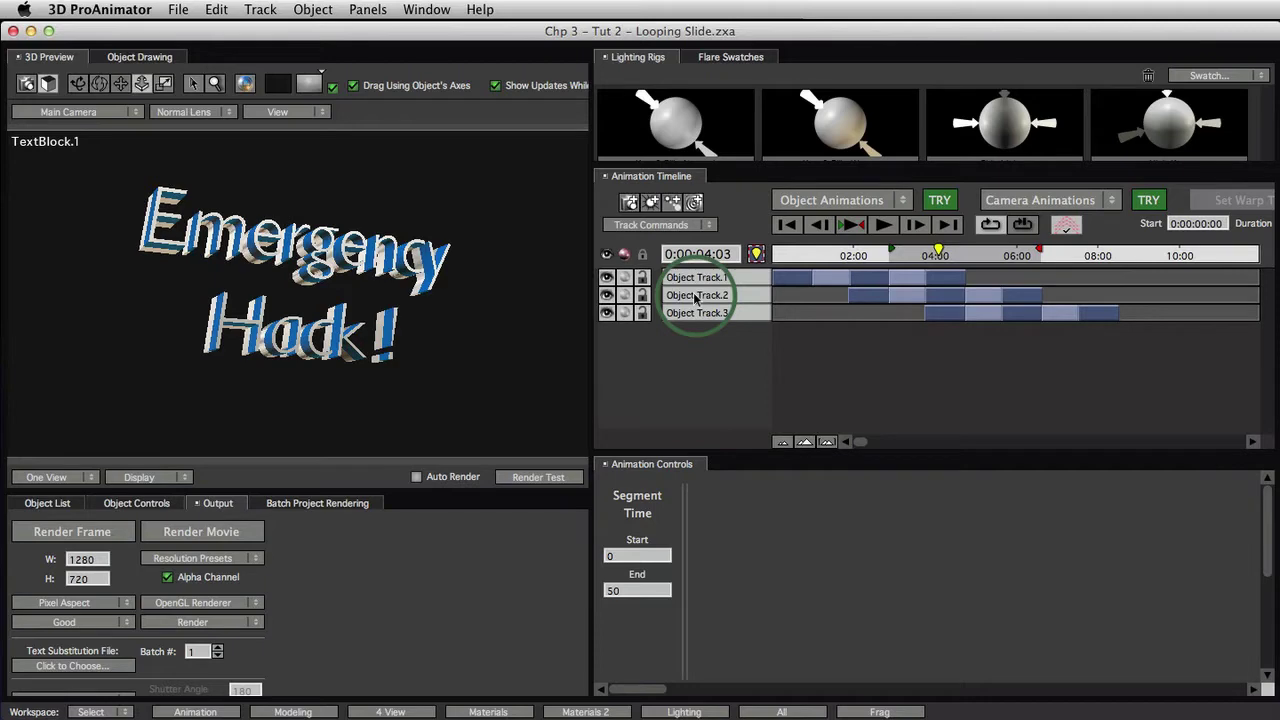
click(695, 297)
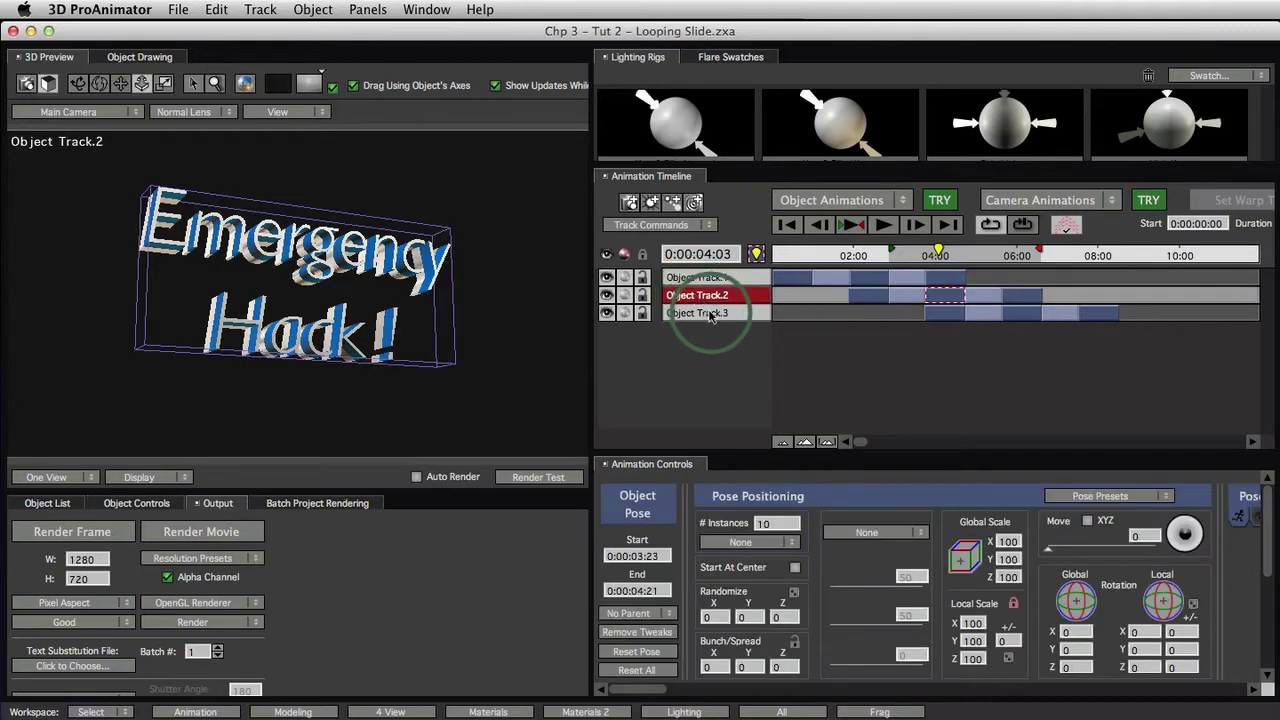
shift+click(709, 313)
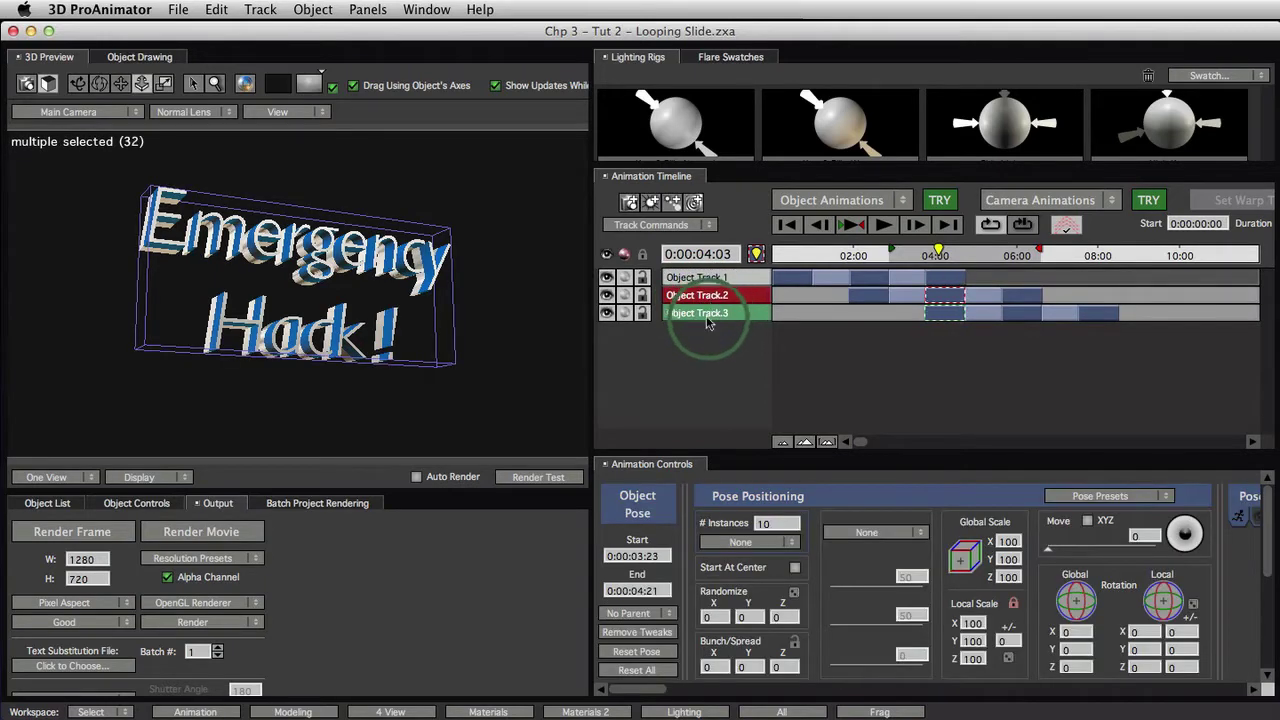
click(658, 226)
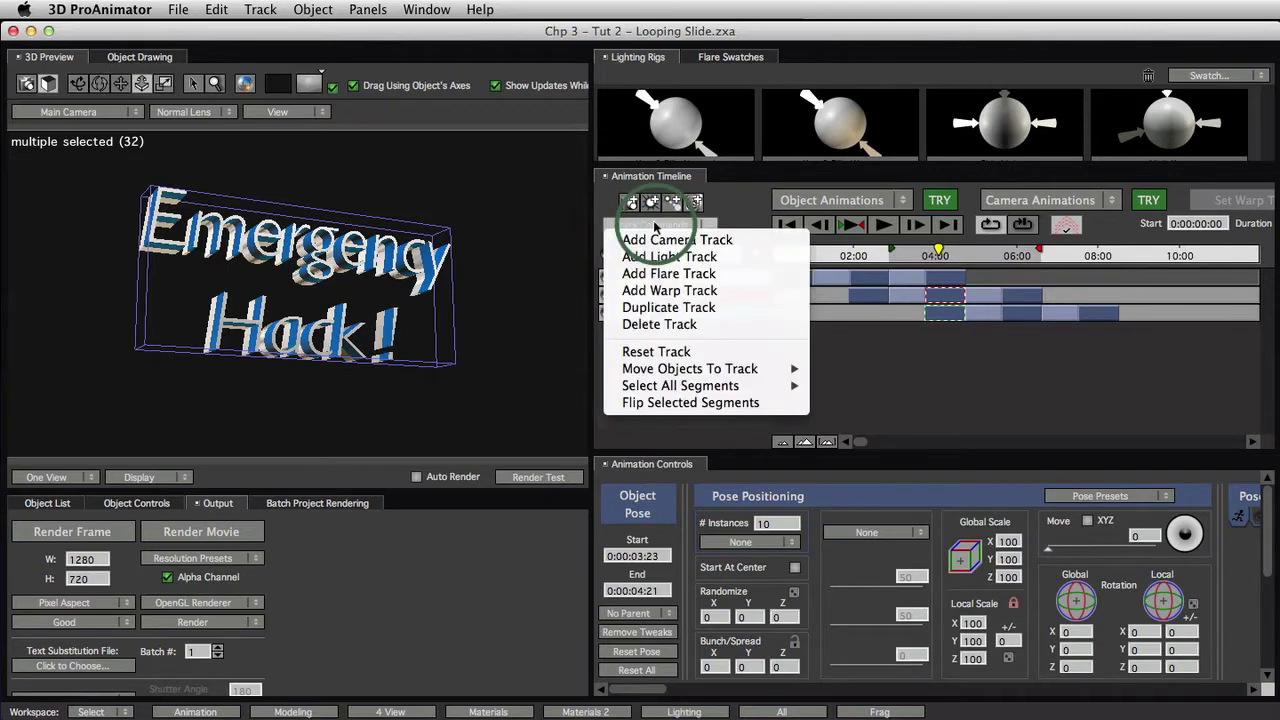
click(661, 325)
click(712, 346)
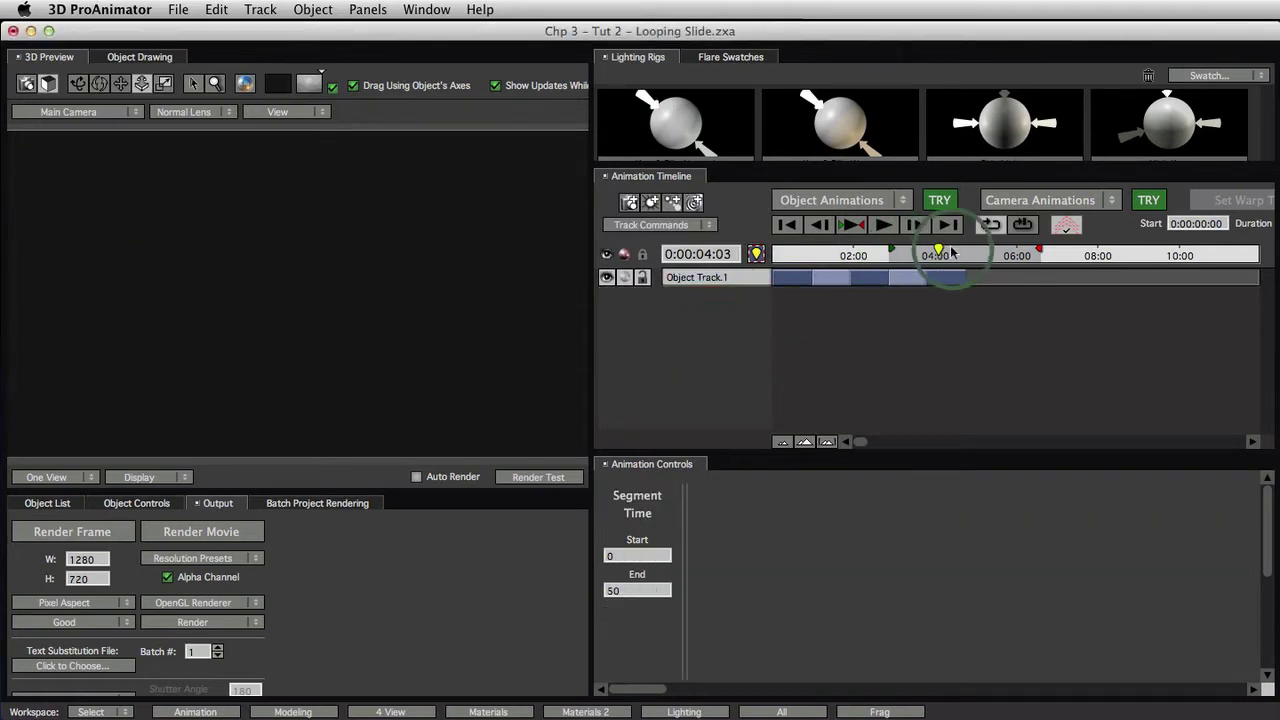
Step: Delete the extra animation segments from Object Track.1 until only a single pose segment remains
drag(937, 252, 889, 254)
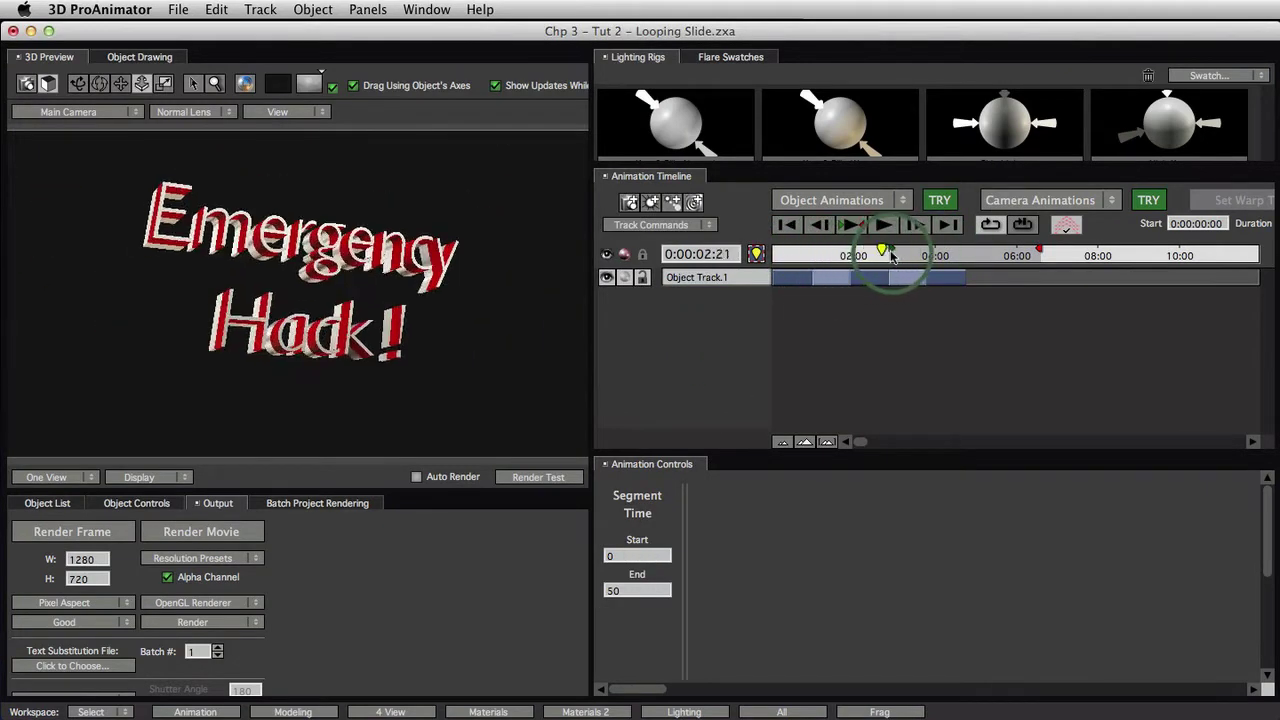
click(940, 278)
drag(940, 280, 797, 283)
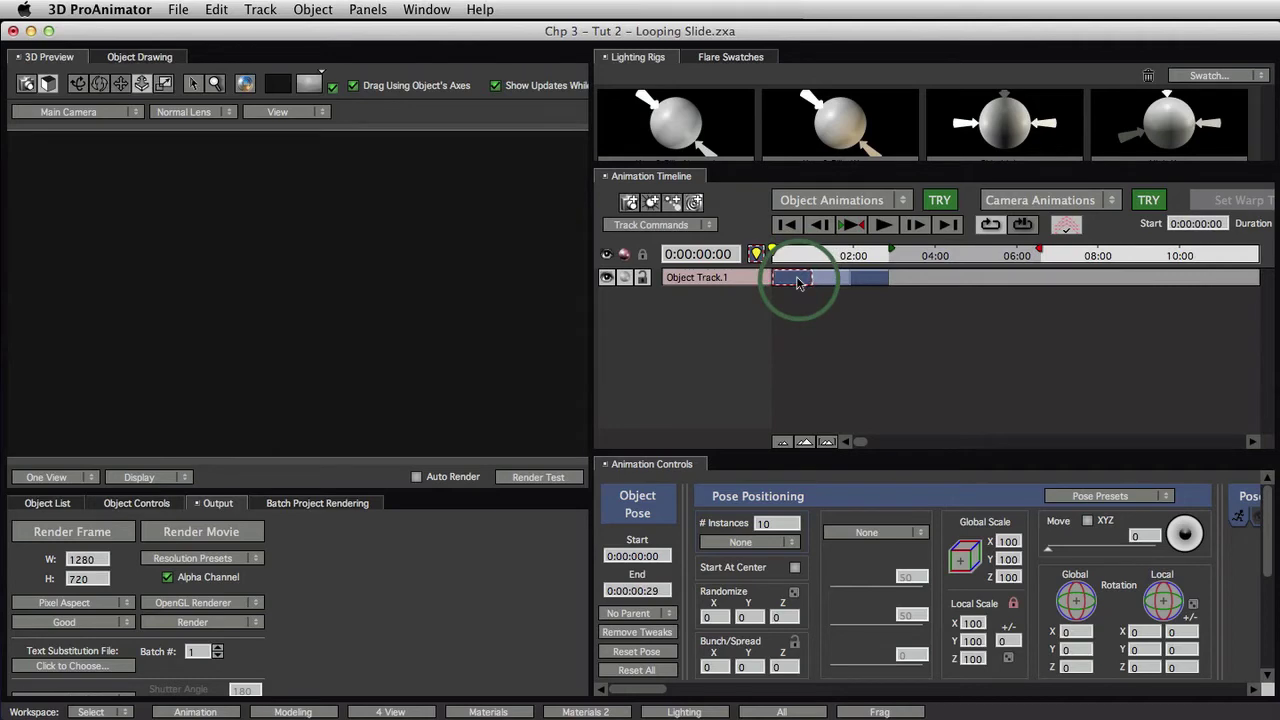
key(Delete)
drag(815, 256, 869, 257)
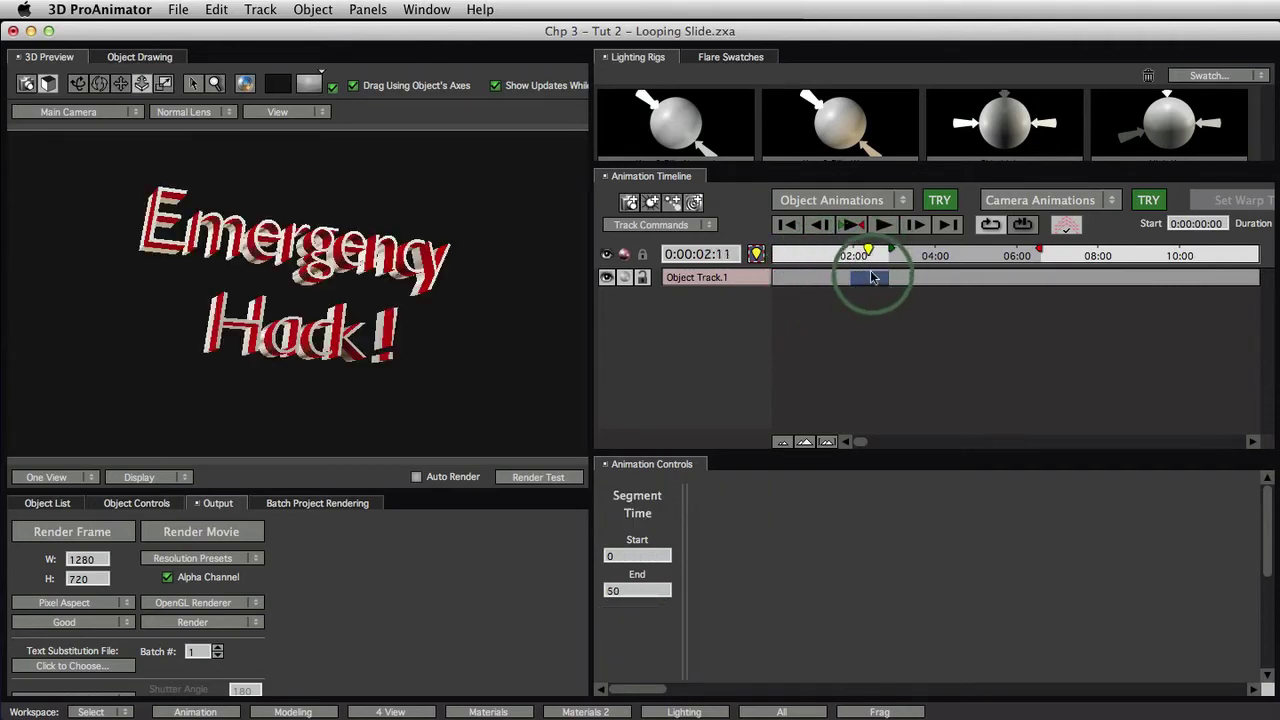
click(488, 287)
click(665, 335)
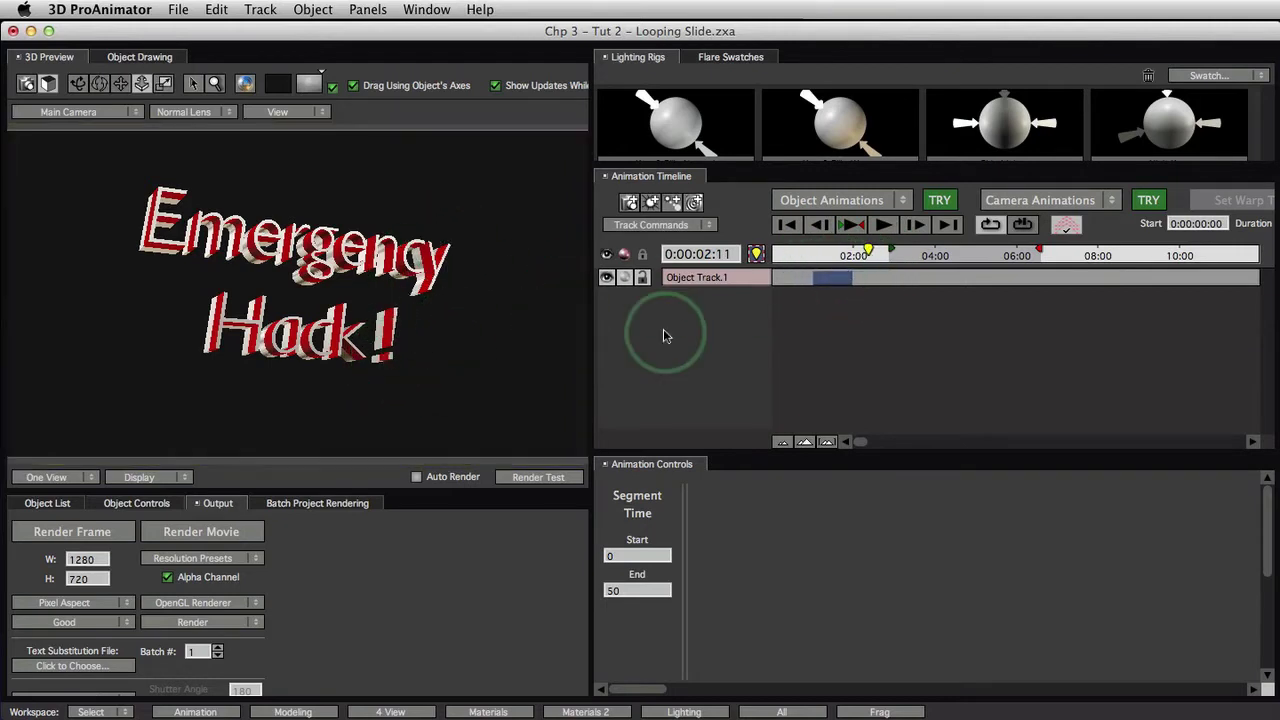
Step: Select the remaining pose segment on Object Track.1 and reset all of its settings
click(834, 278)
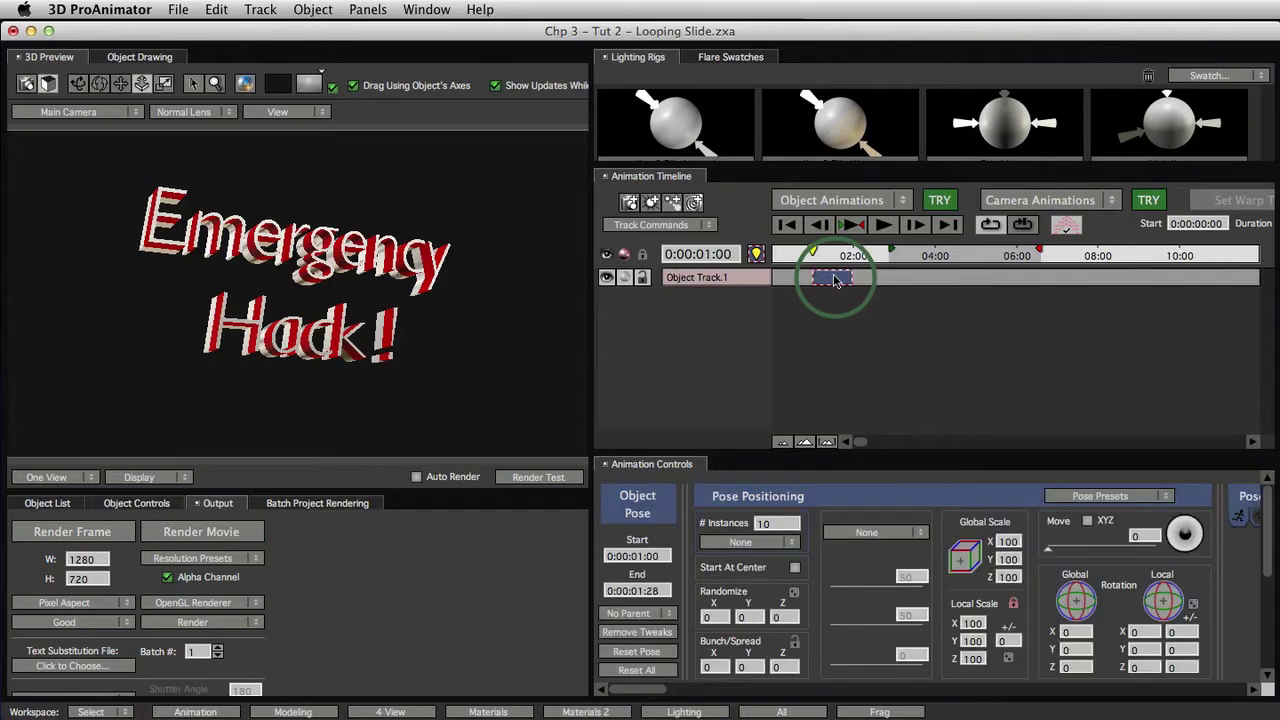
drag(814, 254, 834, 251)
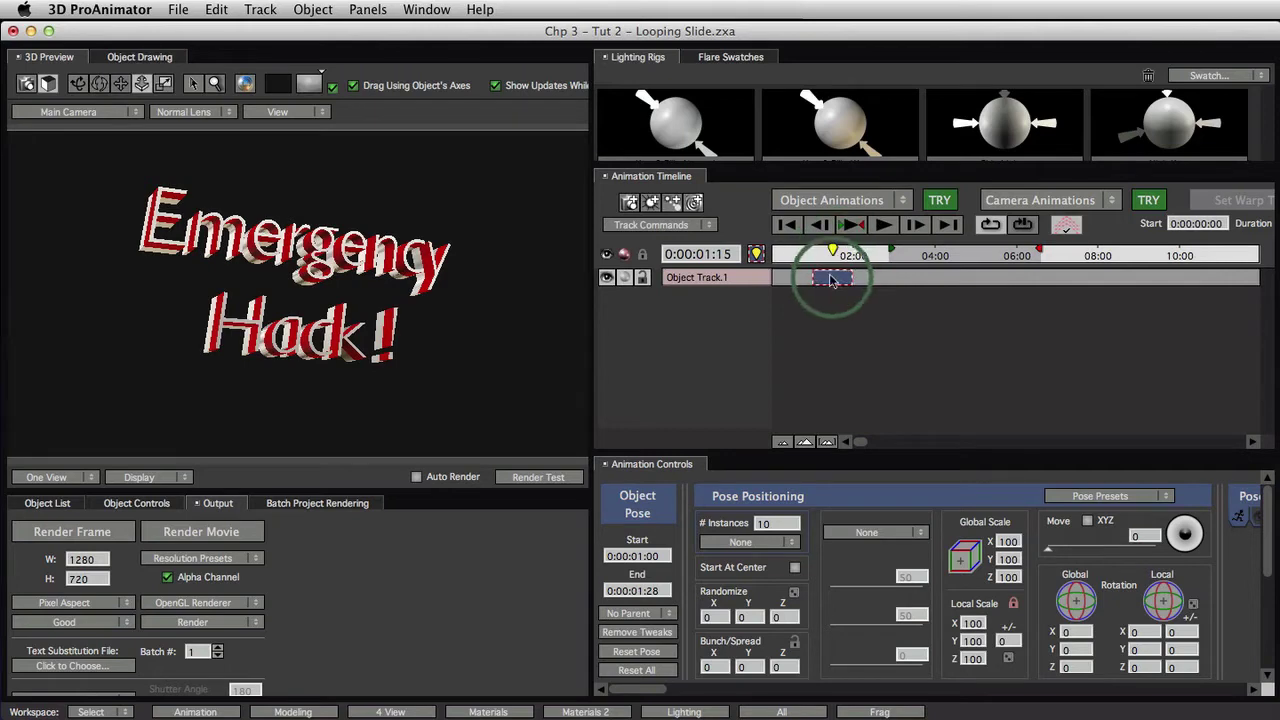
click(831, 279)
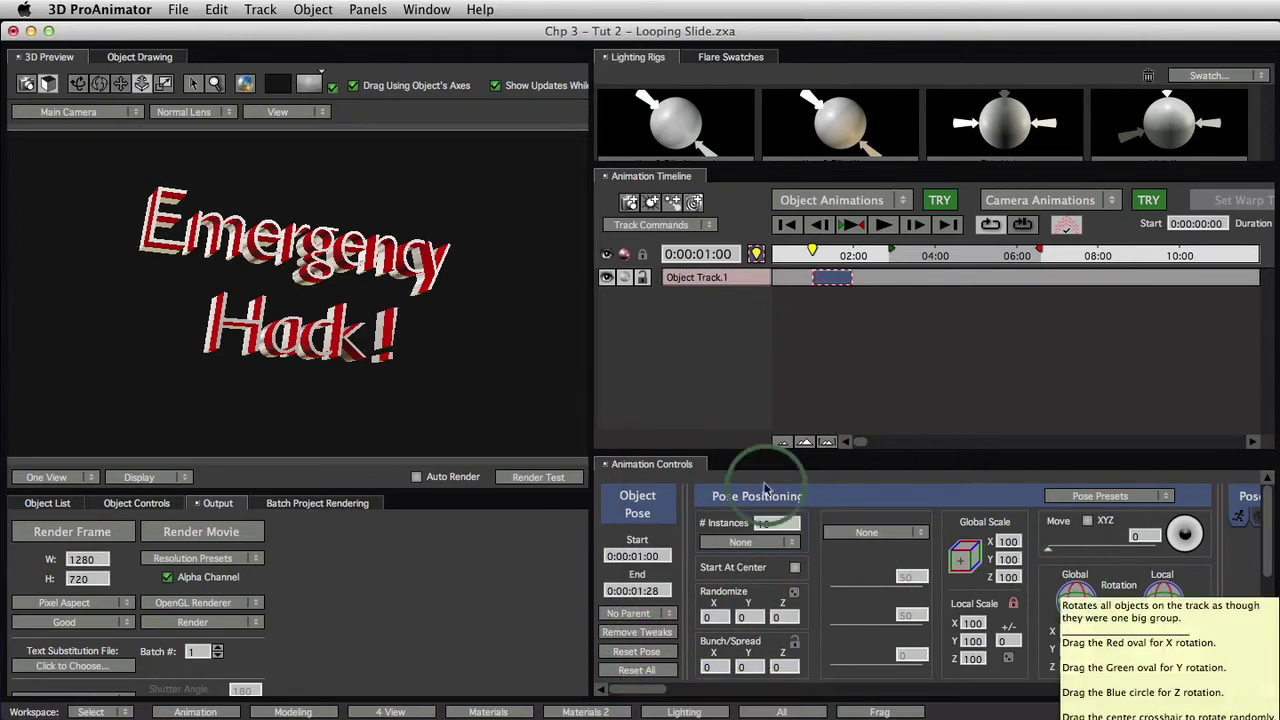
click(637, 668)
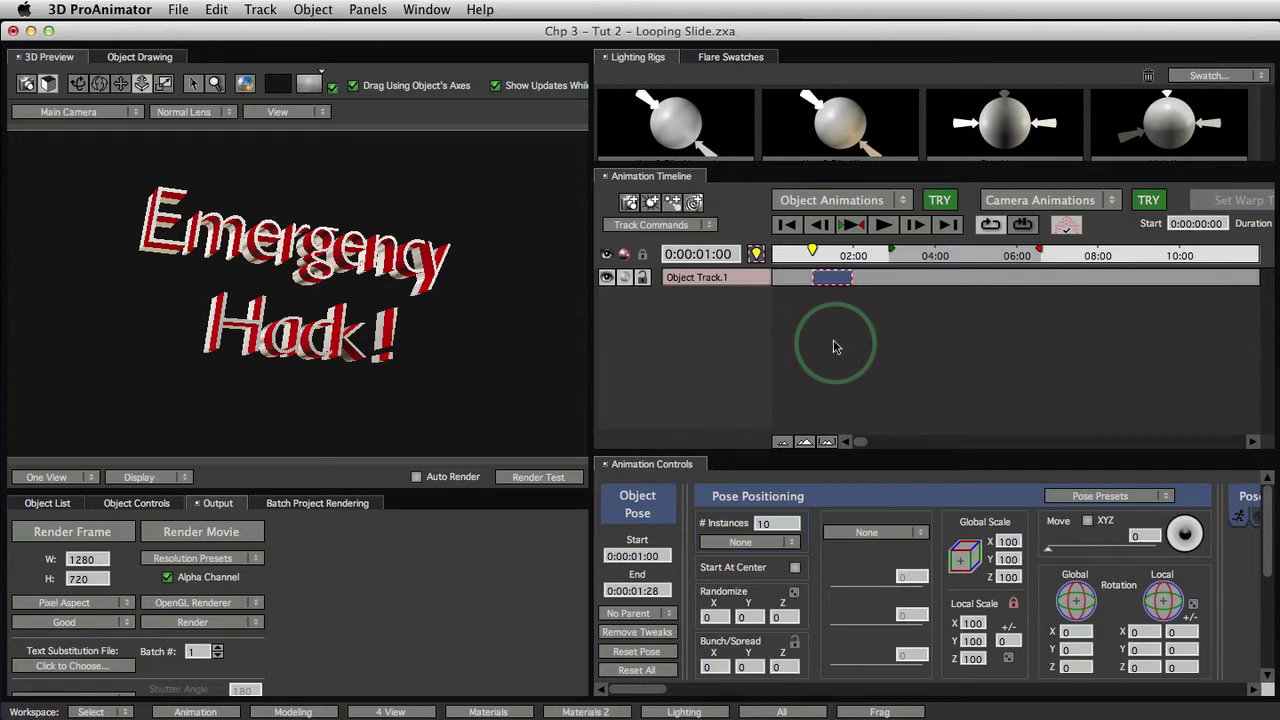
Step: Move the pose segment to start at 0:00:00:00 and extend its end to 0:00:02:26
drag(829, 277, 803, 285)
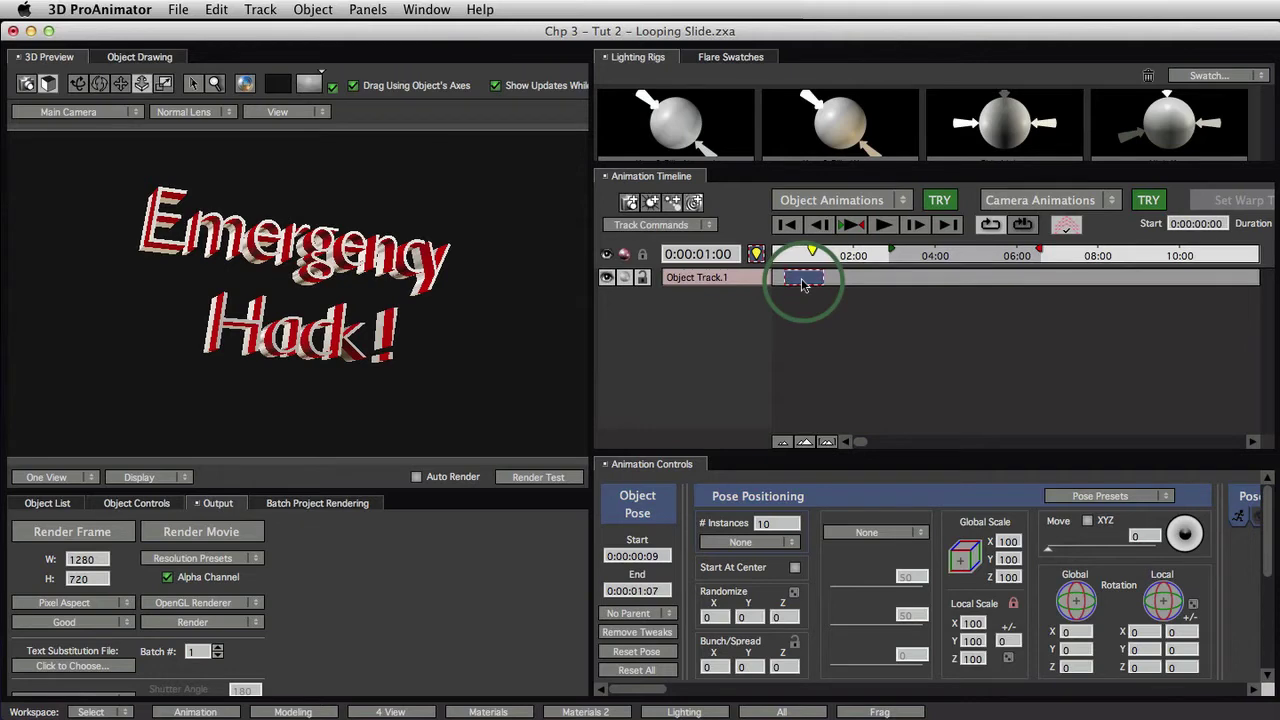
drag(810, 280, 783, 281)
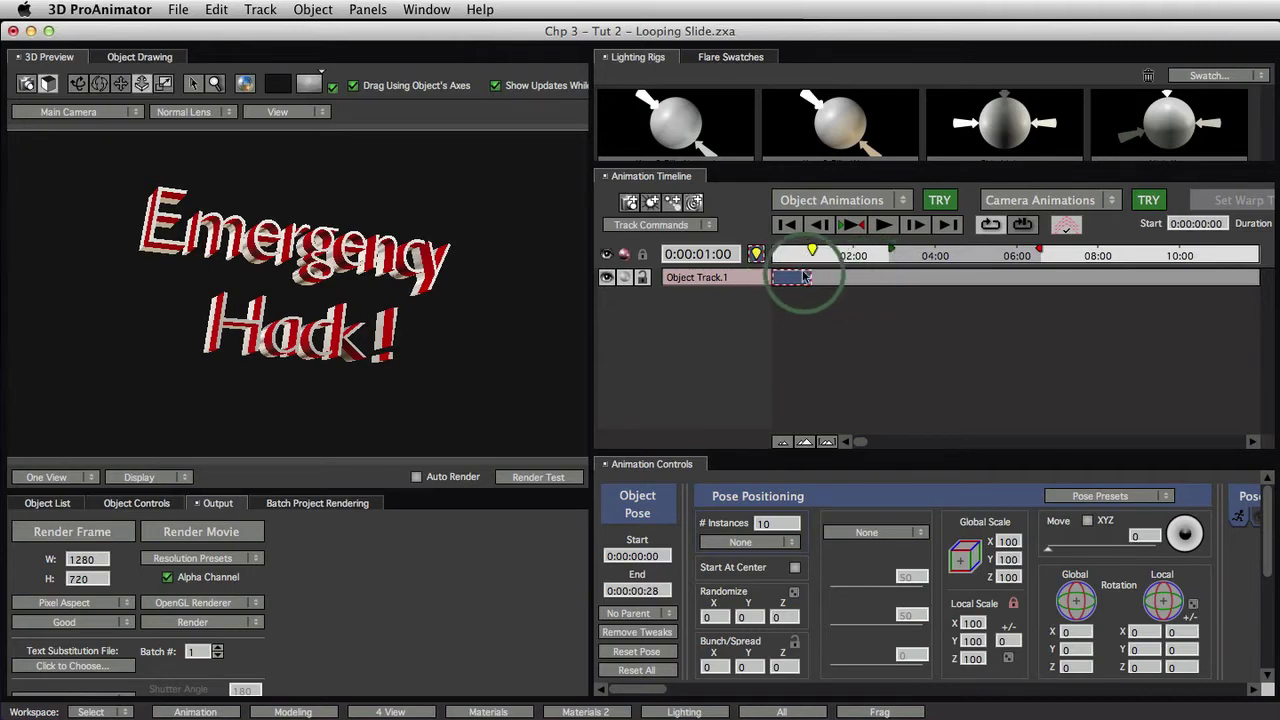
drag(812, 278, 888, 282)
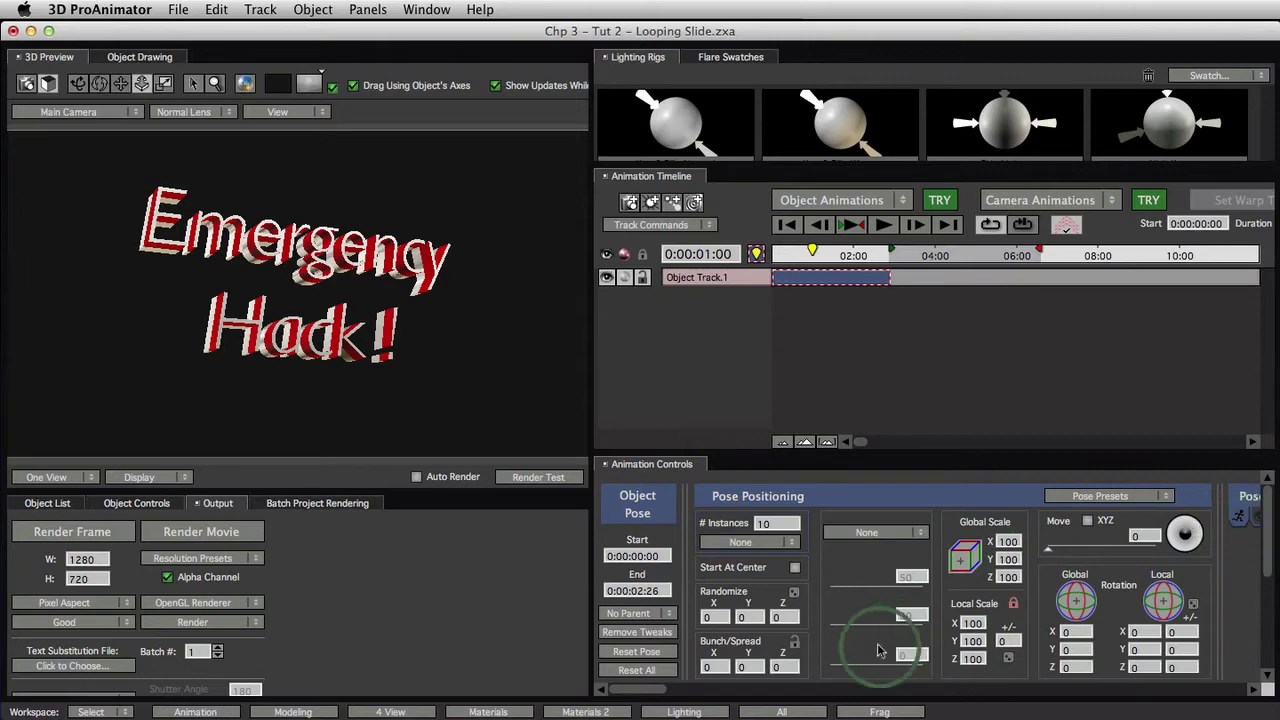
Step: Assign the Spin Y pose action to the segment with a rotation of 360
drag(628, 689, 1200, 692)
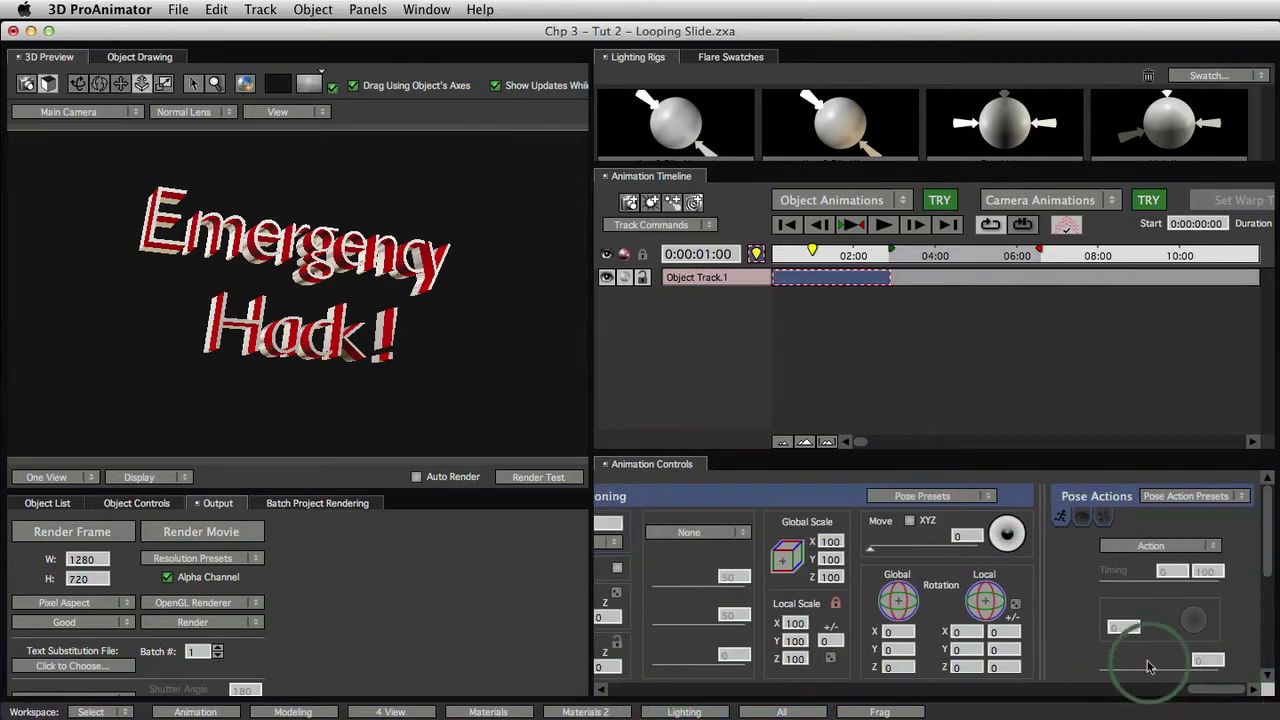
mouse_move(1101, 500)
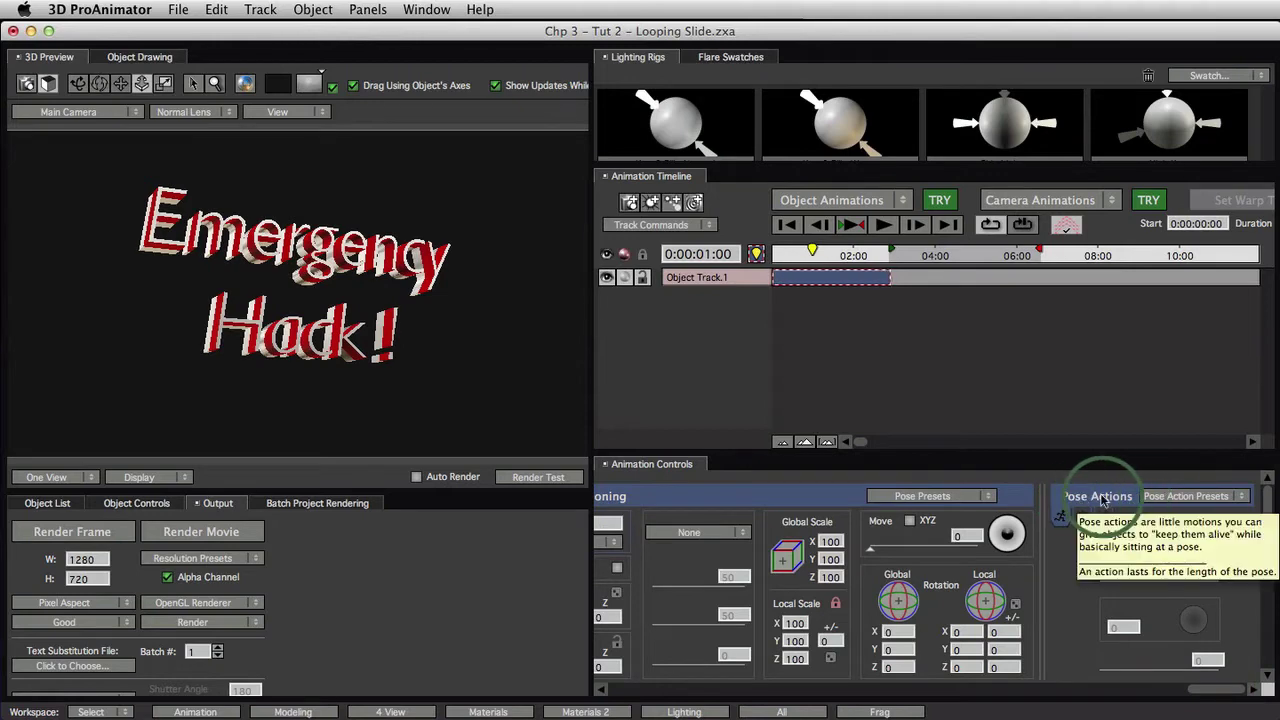
click(1061, 533)
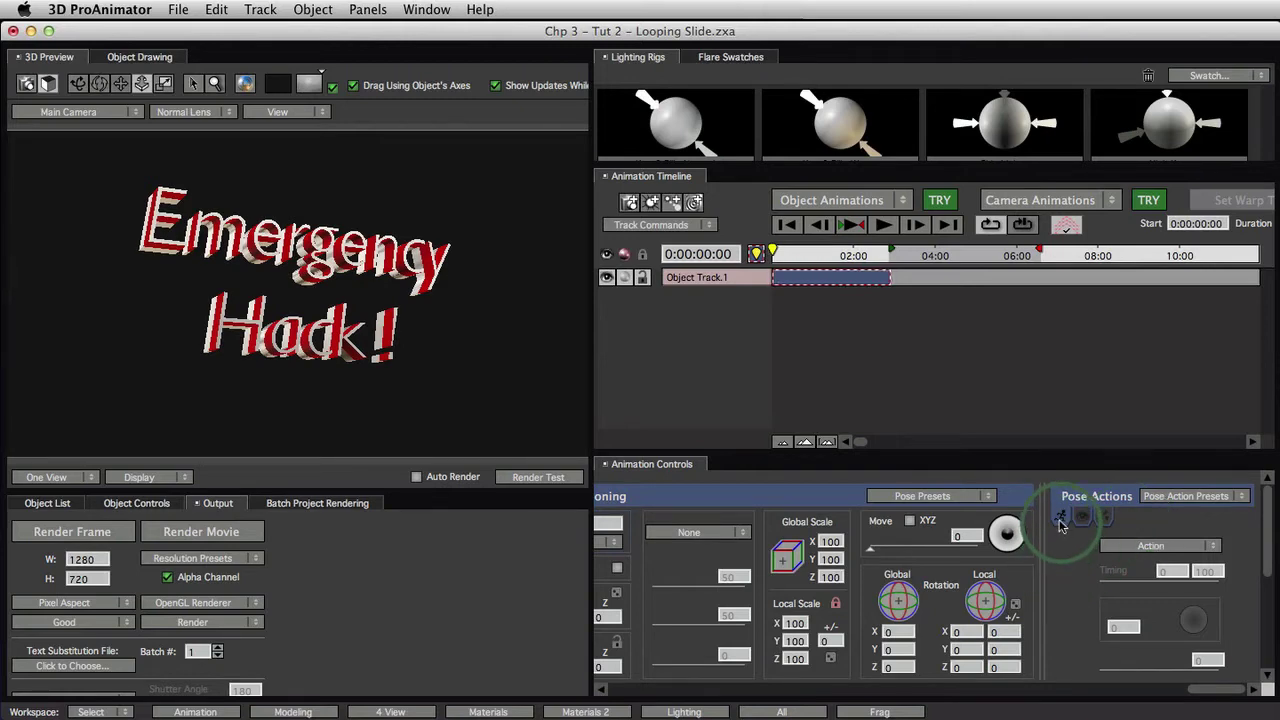
click(1156, 546)
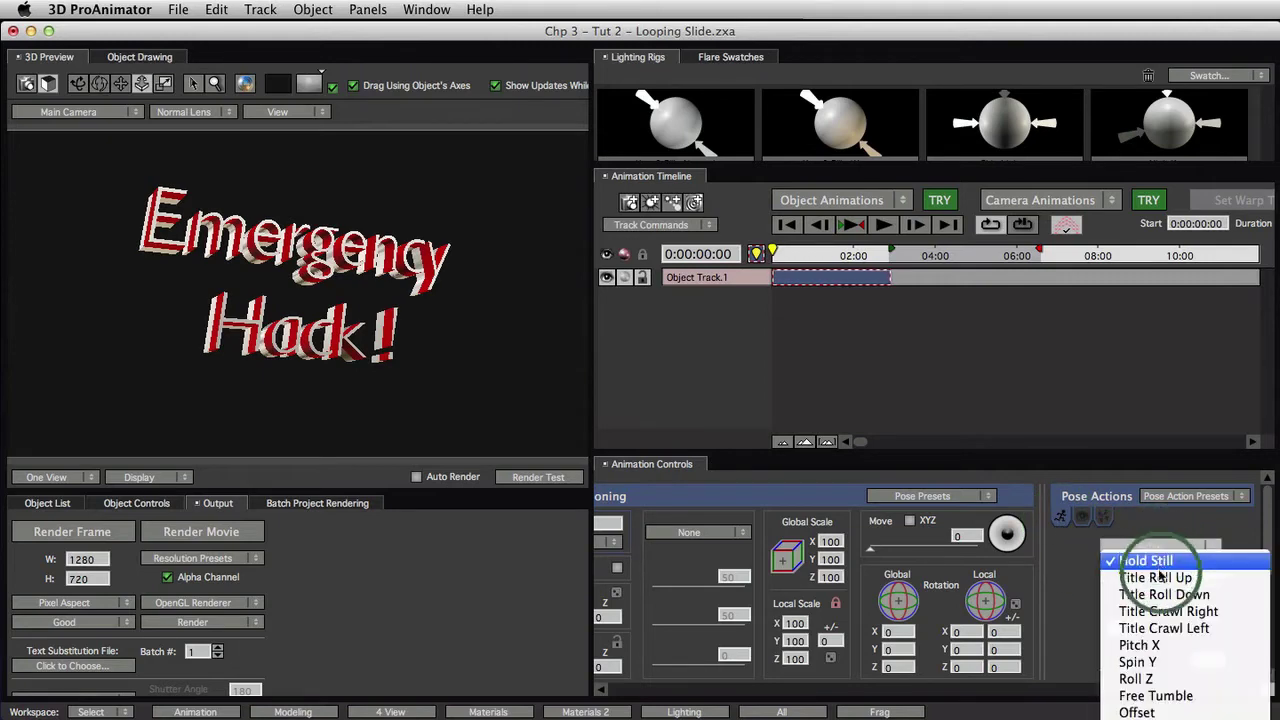
click(1137, 664)
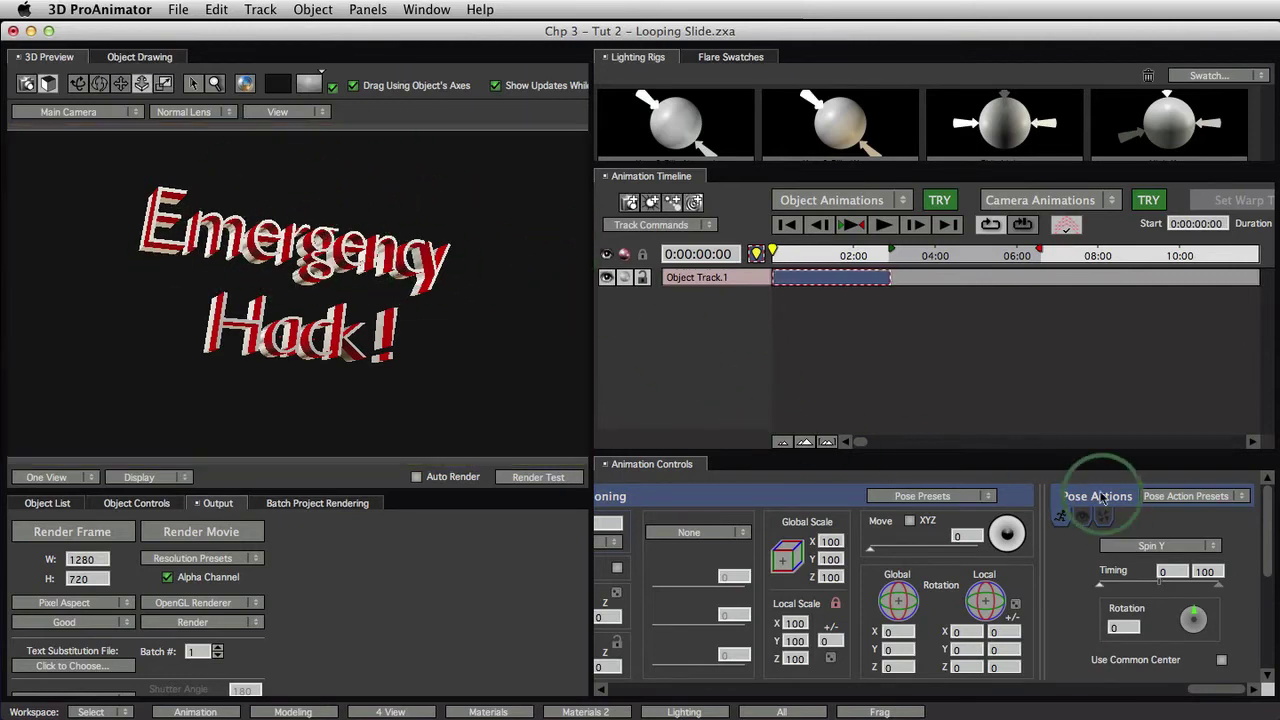
mouse_move(1197, 619)
mouse_down()
mouse_move(1212, 626)
mouse_move(1203, 642)
mouse_move(1175, 628)
mouse_move(1192, 594)
mouse_up()
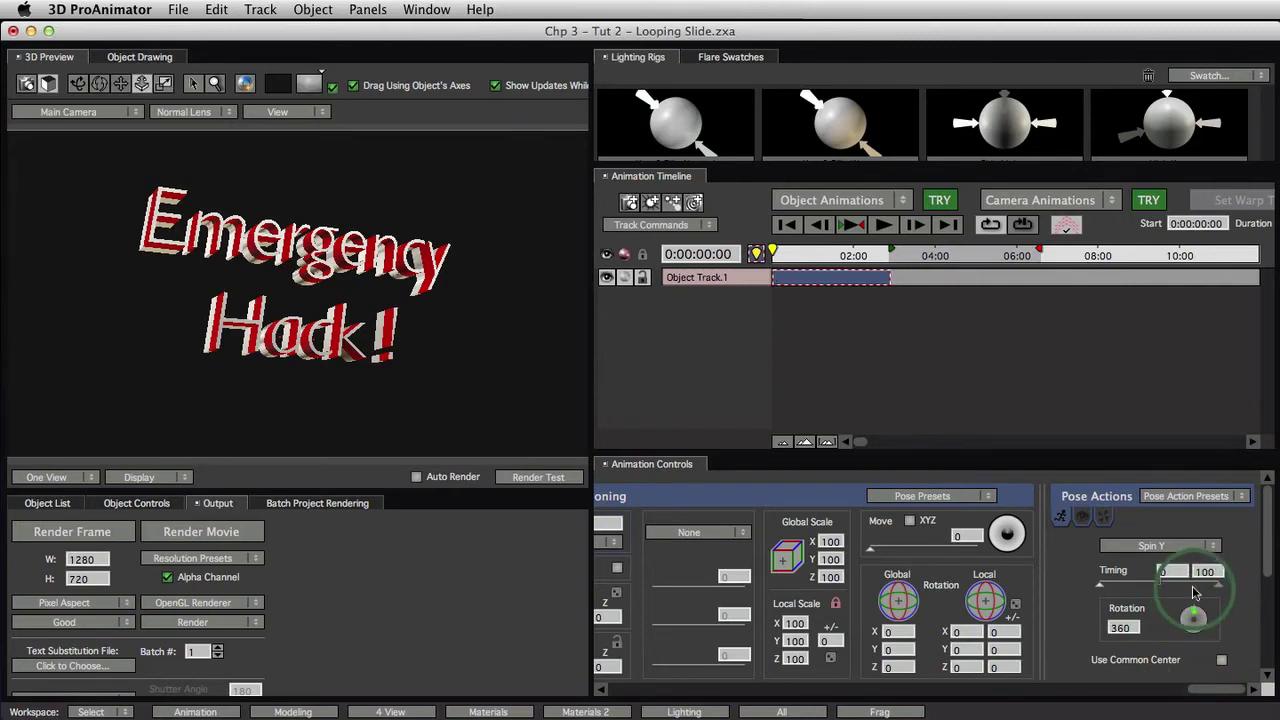
Step: Fit the loop playback range to the pose segment, from zero to about 3 seconds, and preview the spin
click(851, 224)
drag(891, 249, 716, 251)
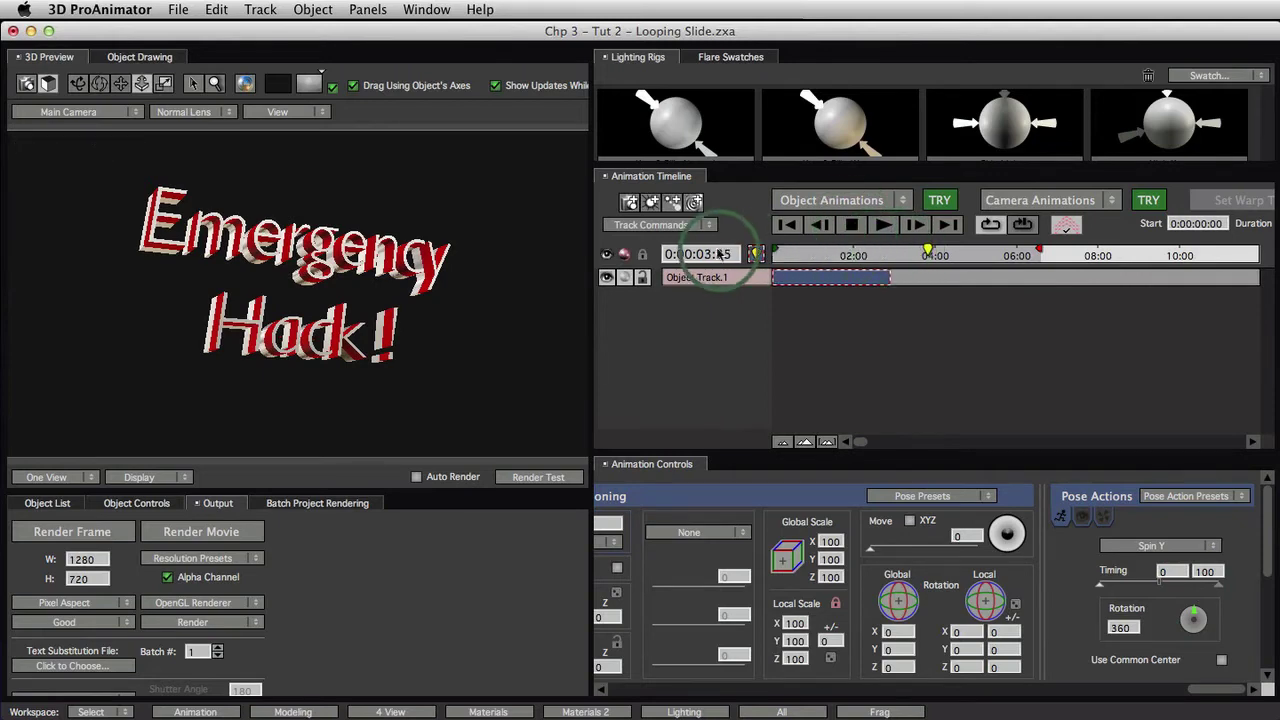
drag(1038, 253, 887, 253)
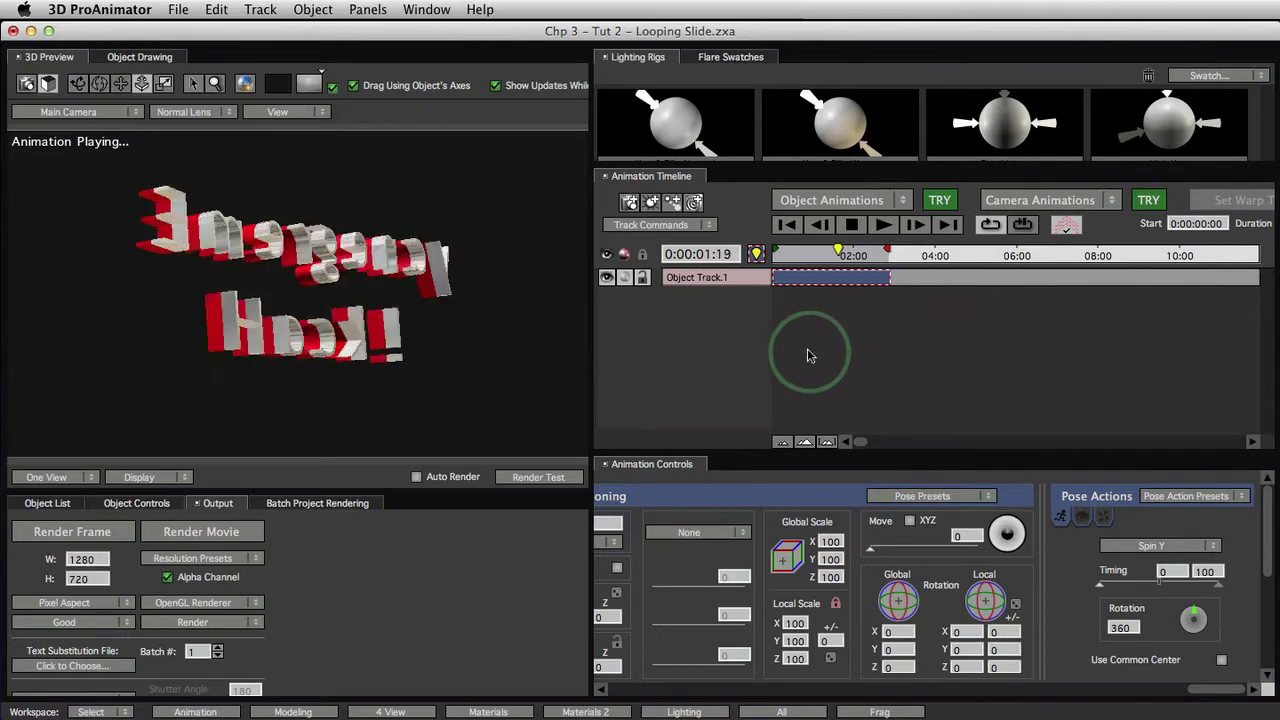
click(366, 257)
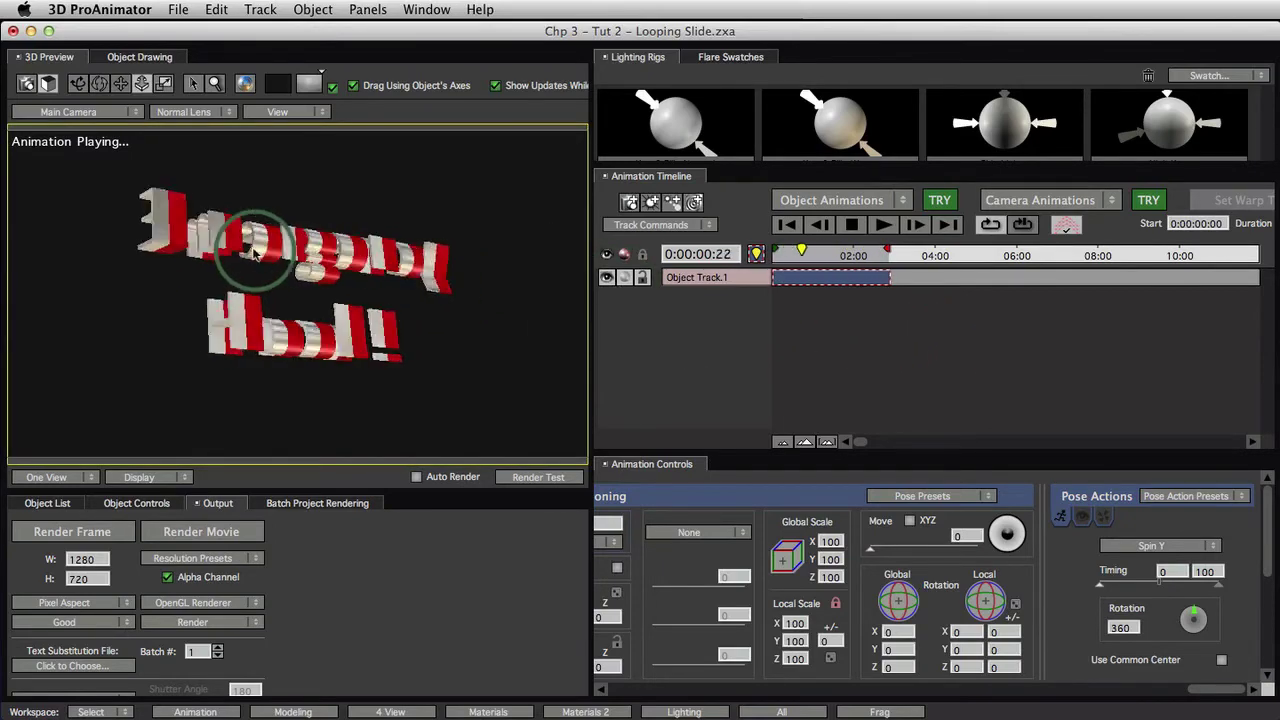
click(852, 225)
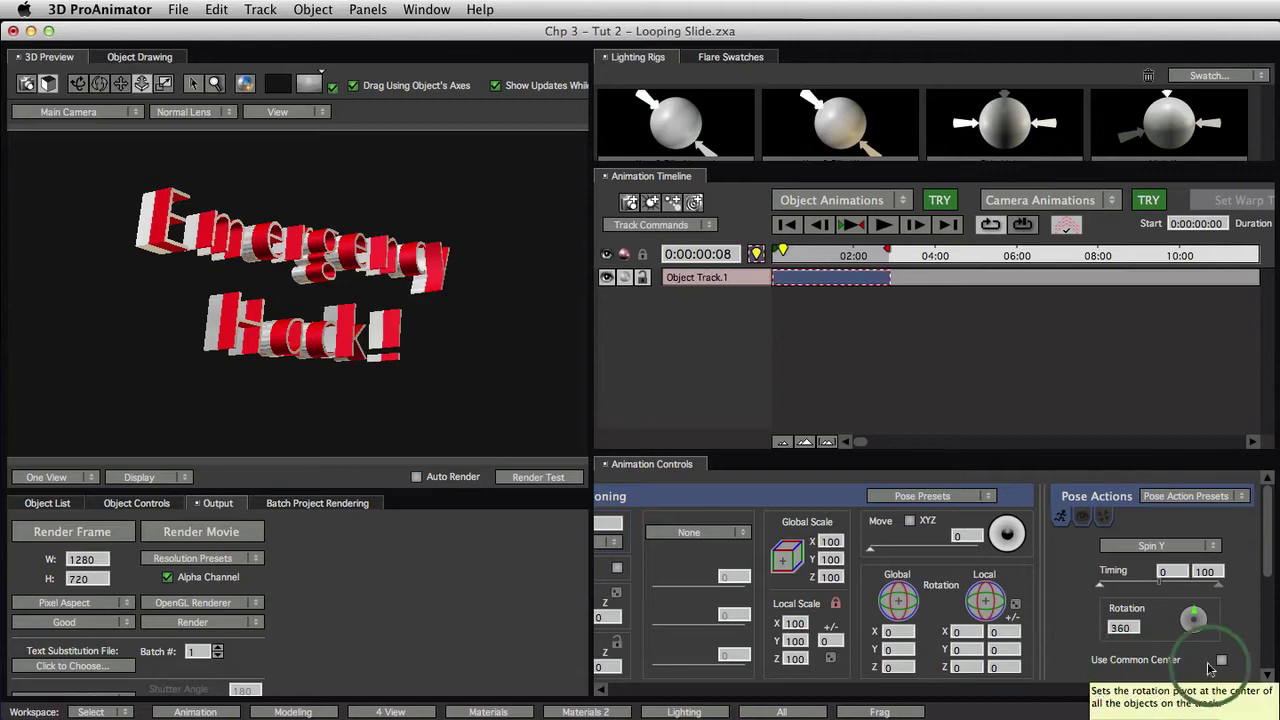
Step: Make the Spin Y action use a common center and play the animation to preview it
click(1221, 660)
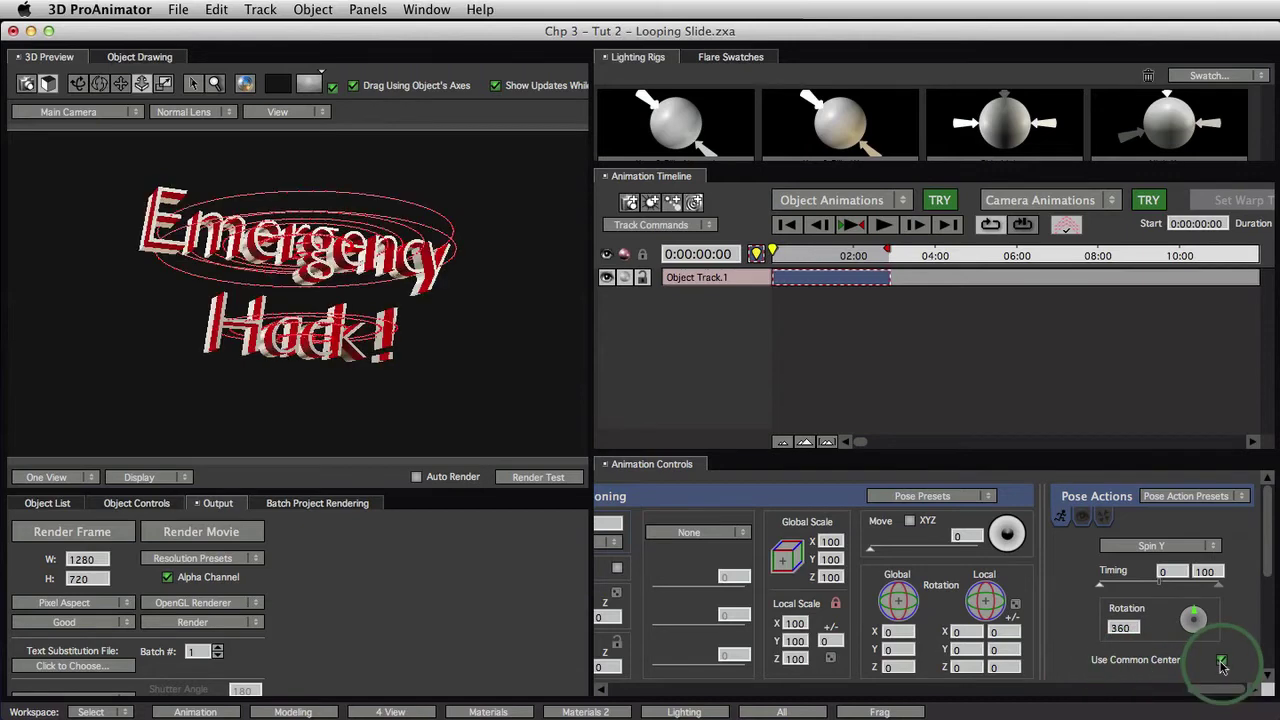
click(851, 224)
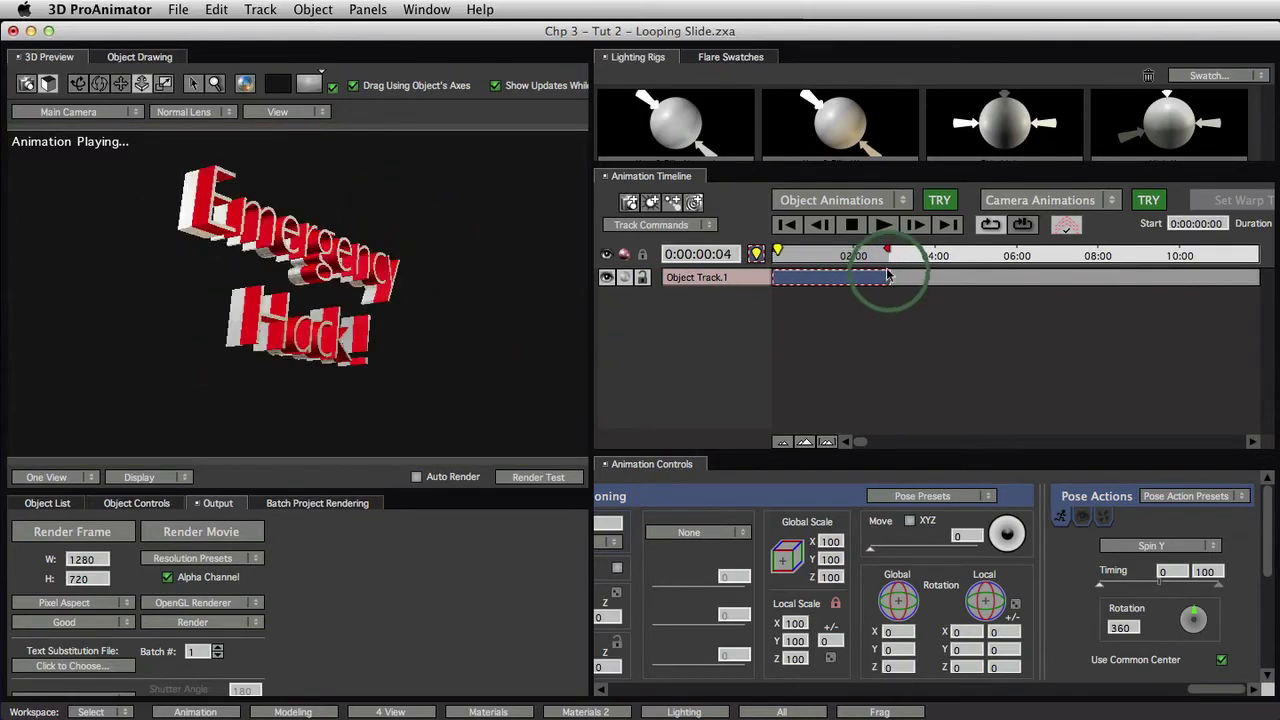
Step: Lengthen the spinning pose segment to end at 6 seconds and extend the playback range to about 8.7 seconds
drag(1024, 255, 1032, 254)
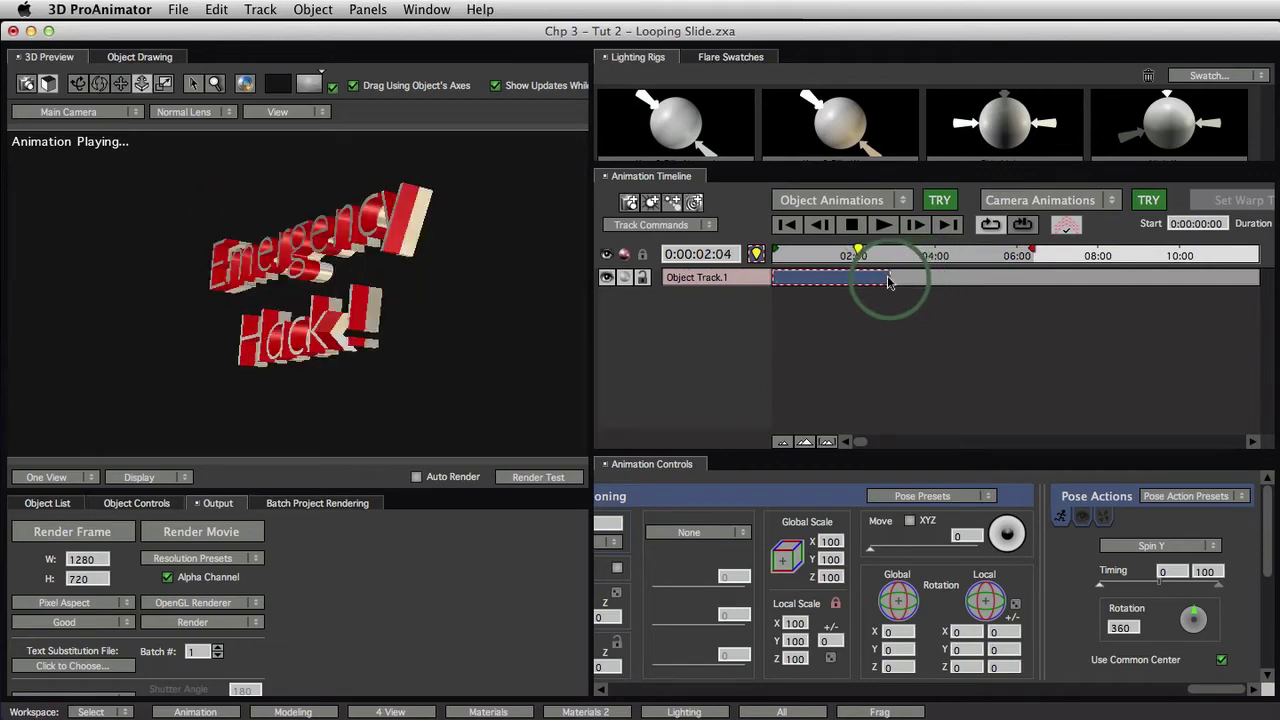
drag(888, 278, 933, 281)
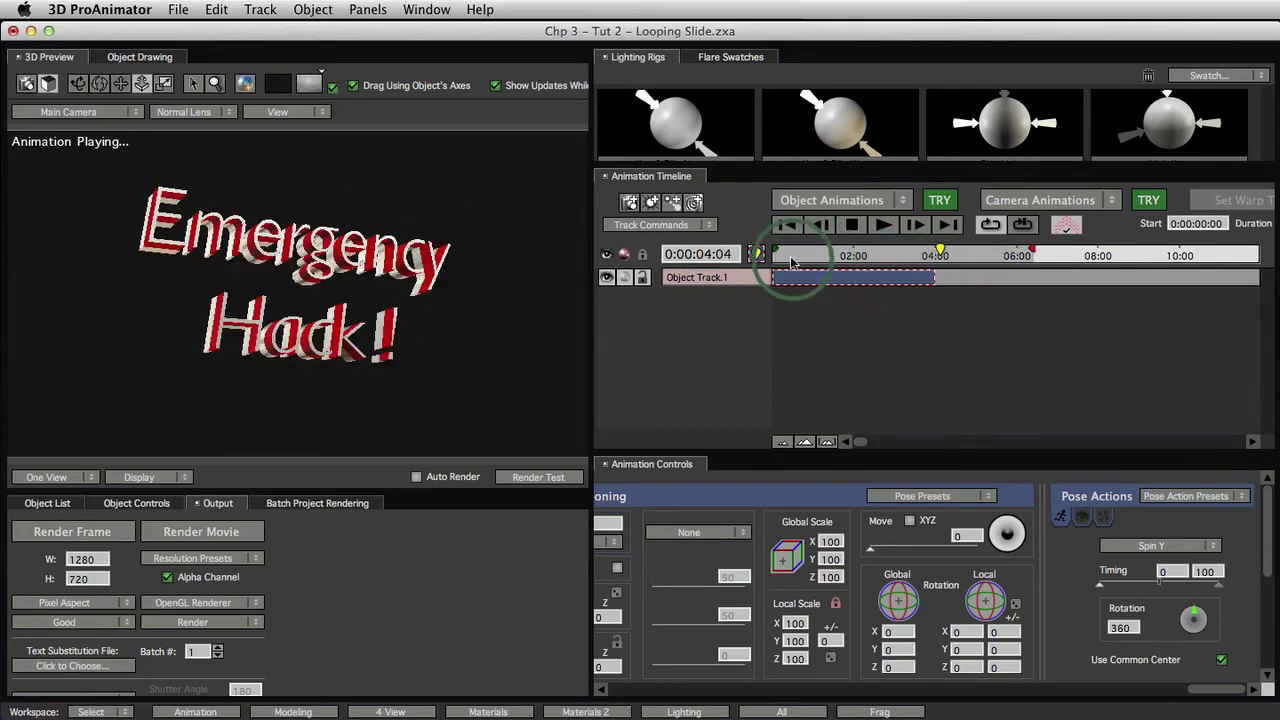
click(782, 255)
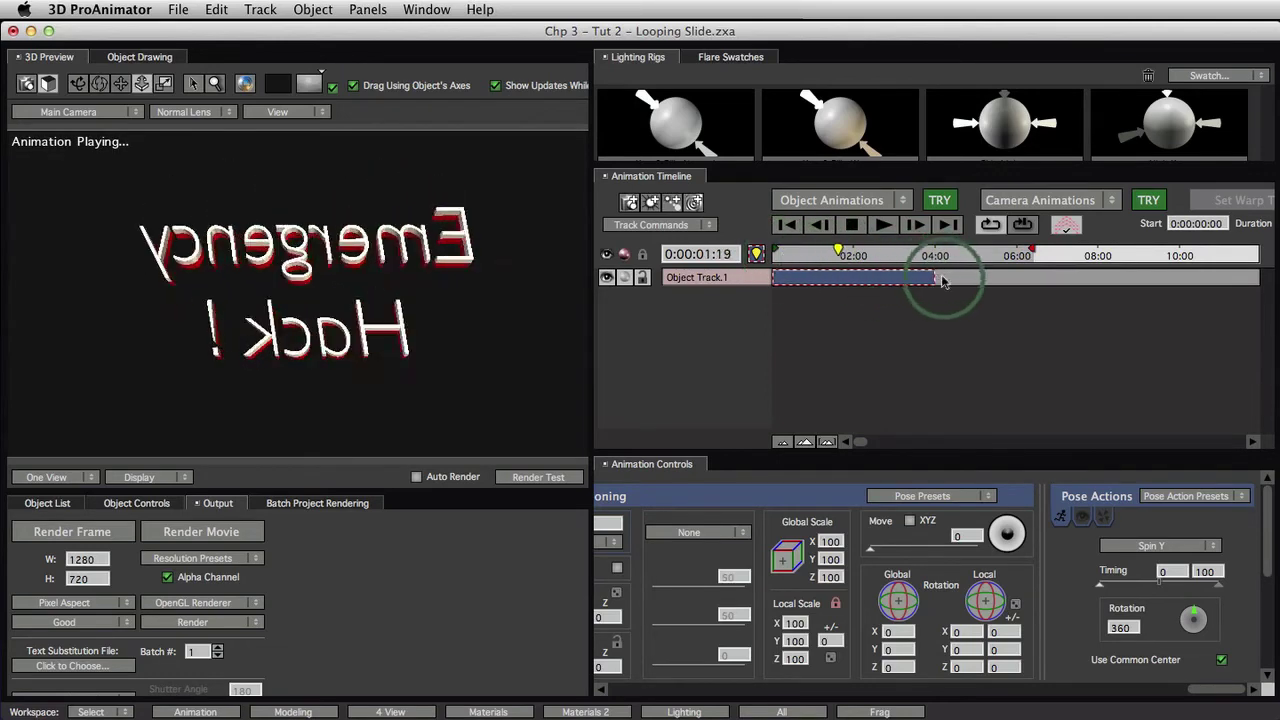
drag(935, 277, 1007, 281)
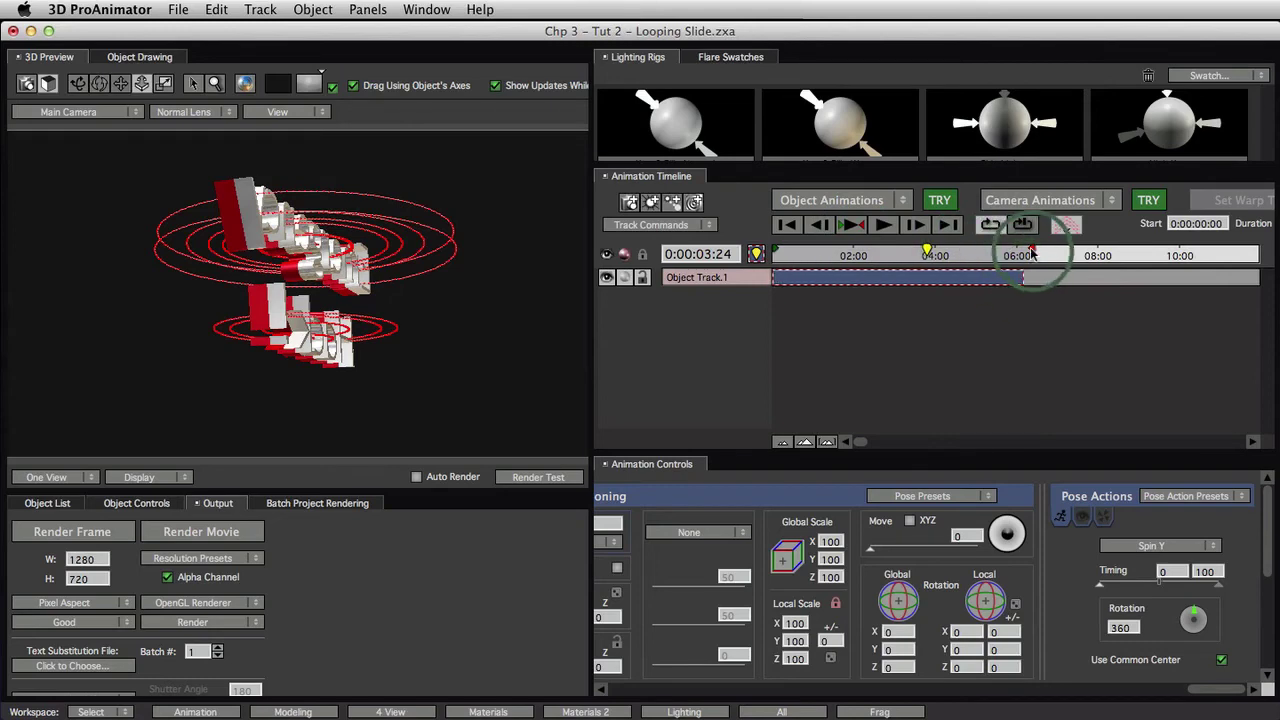
drag(1033, 251, 1127, 251)
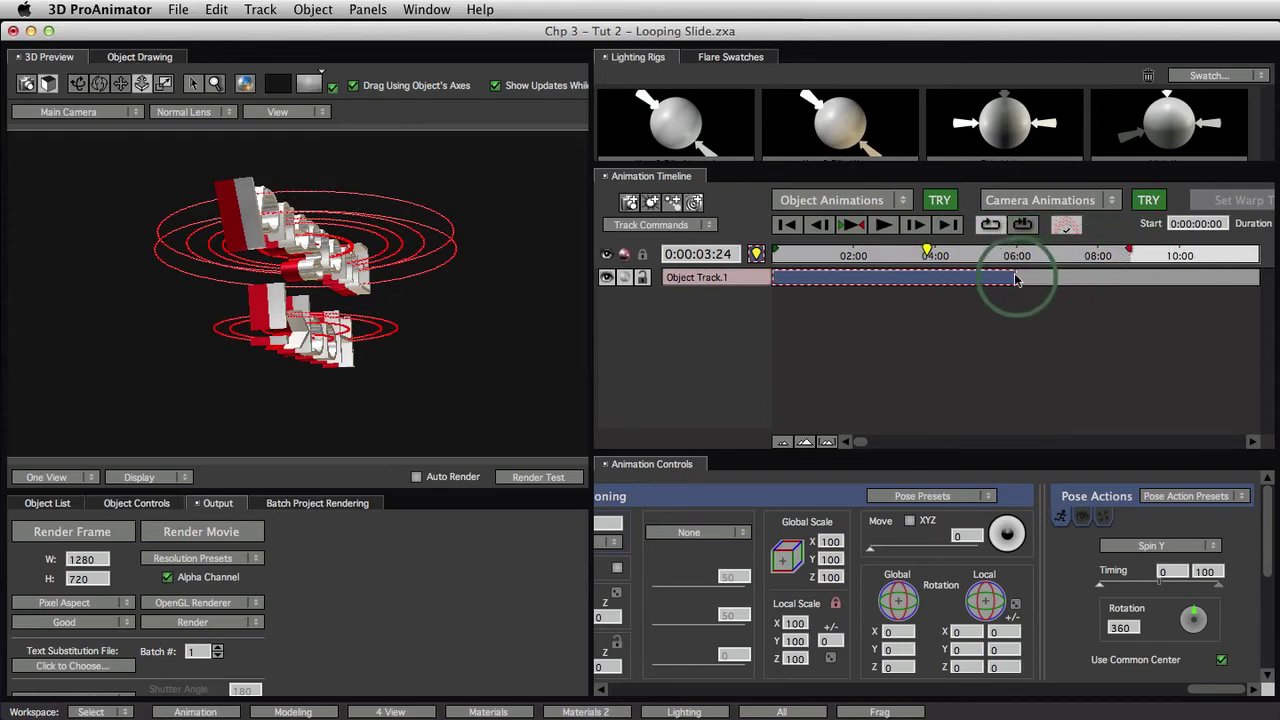
drag(1014, 276, 1011, 273)
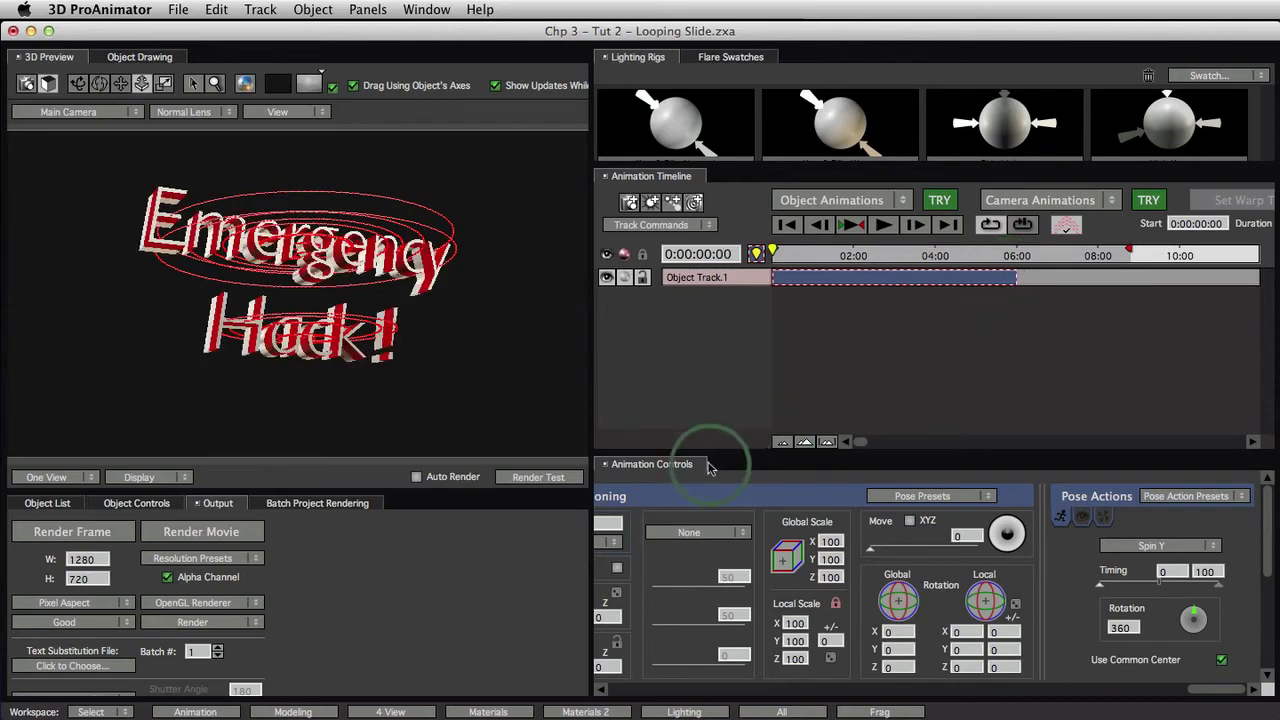
Step: Check the object pose's start and end times against its segment on the timeline
click(667, 474)
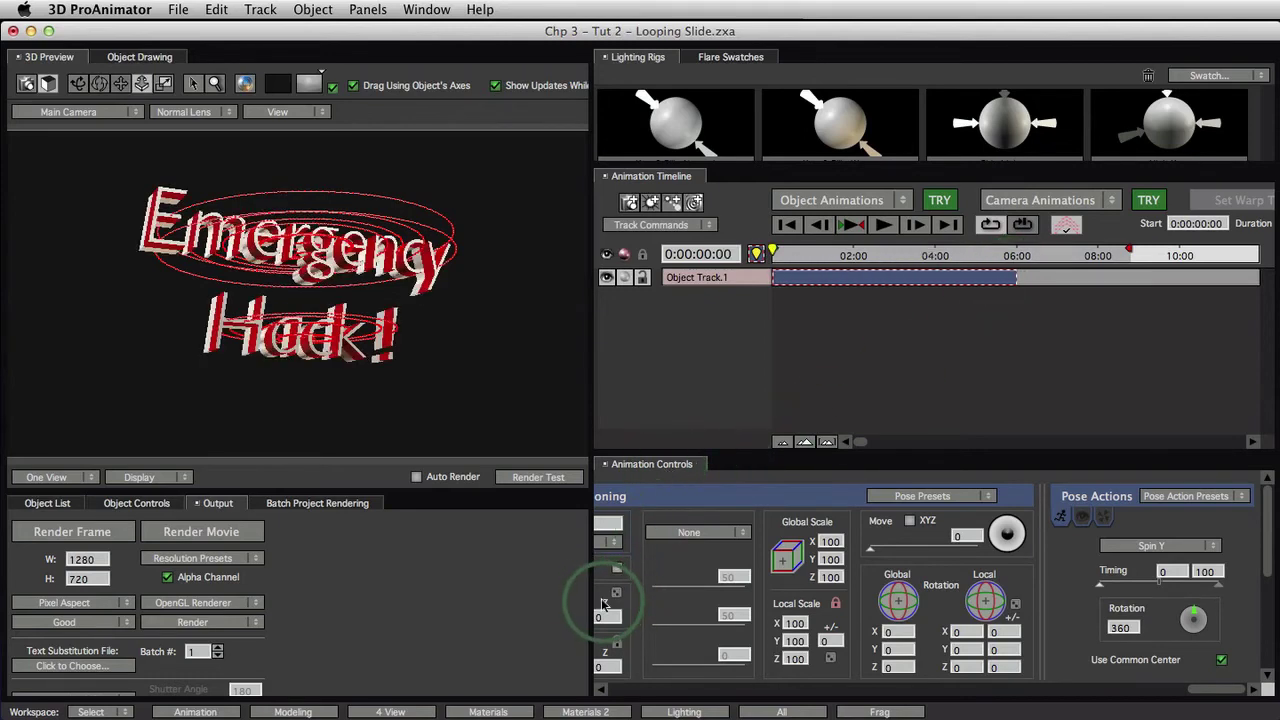
drag(1186, 695, 604, 706)
click(644, 544)
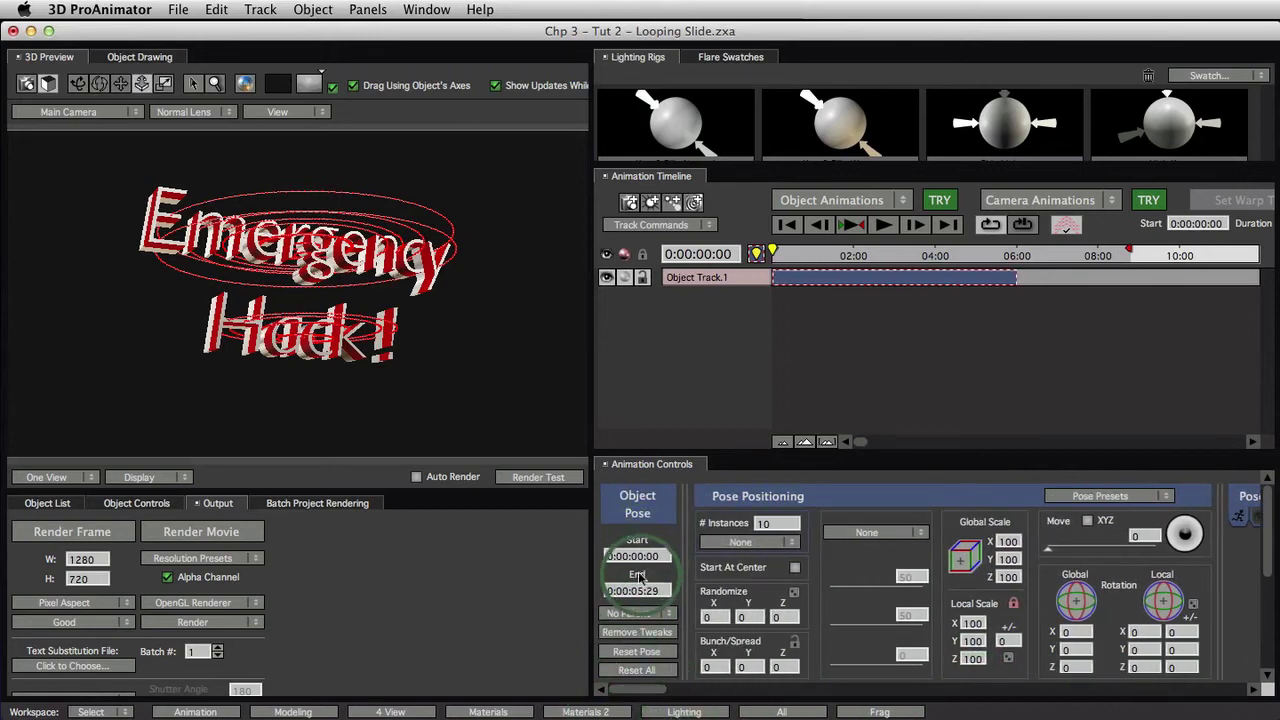
click(771, 345)
click(1008, 289)
click(659, 591)
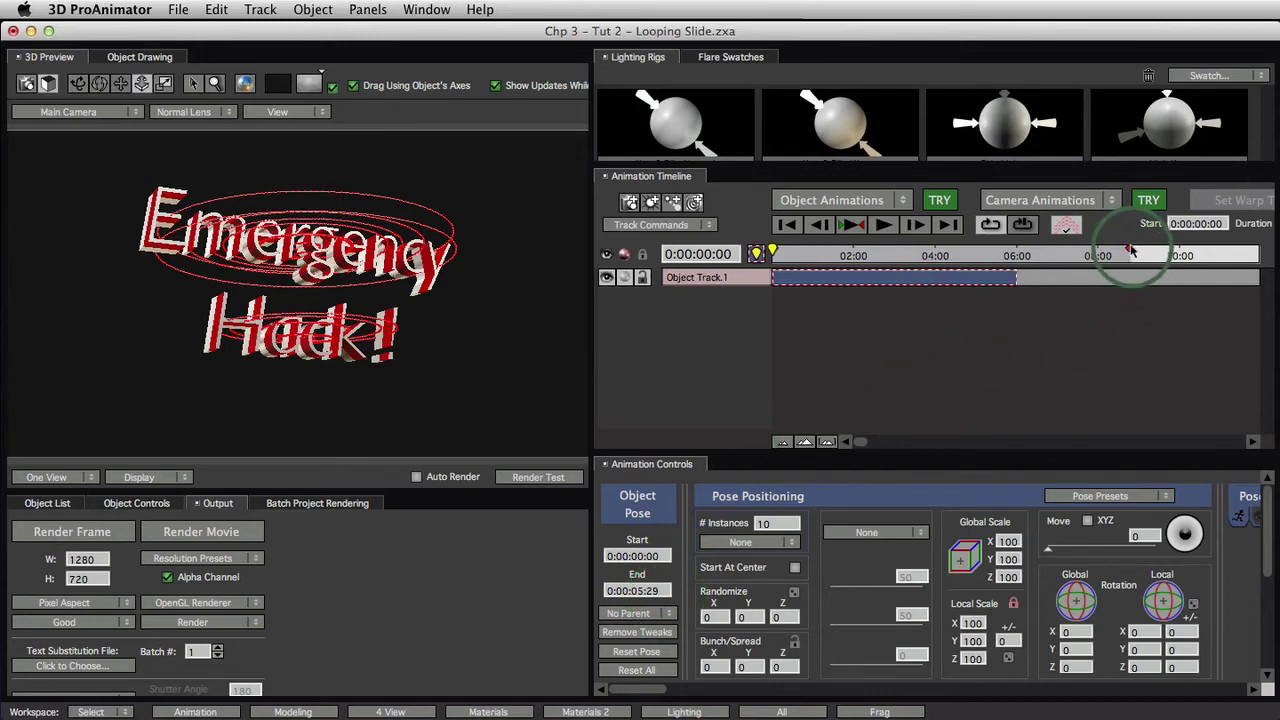
Step: Shorten the loop playback range to end with the pose segment at about 6 seconds, and preview the spin
drag(1128, 250, 1037, 256)
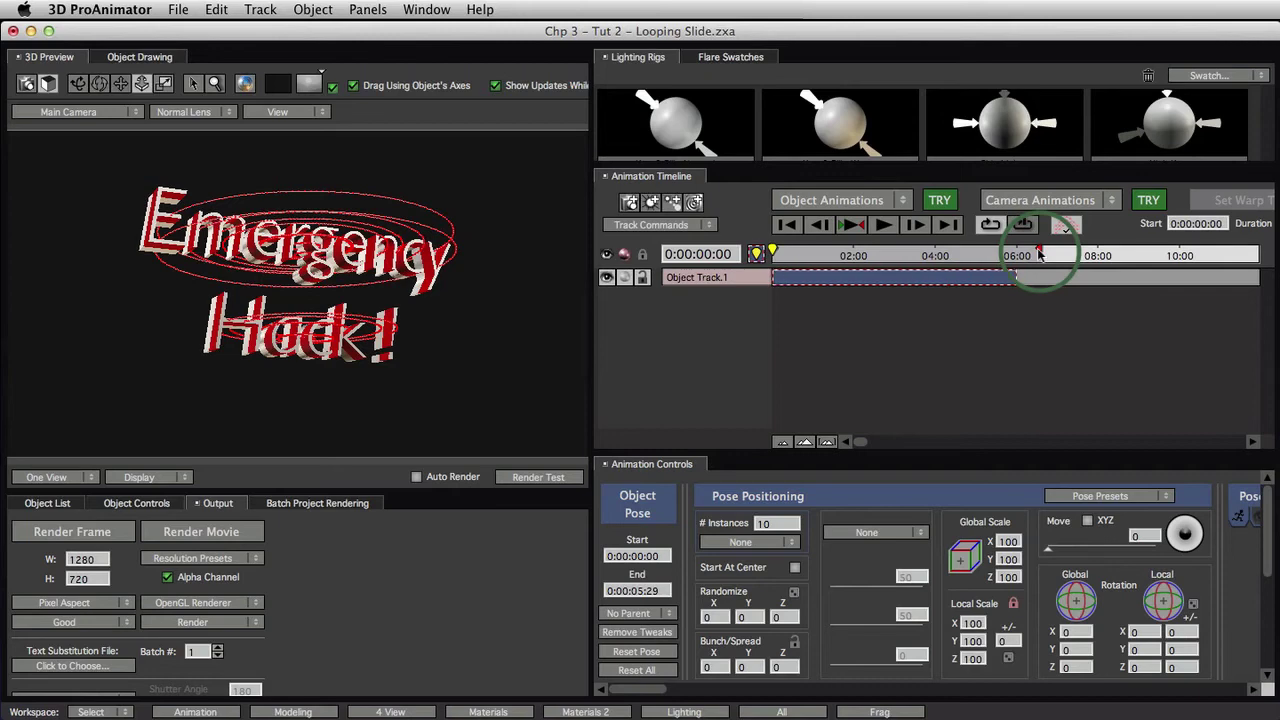
mouse_move(1039, 253)
mouse_down()
mouse_move(1020, 259)
mouse_move(1030, 266)
mouse_up()
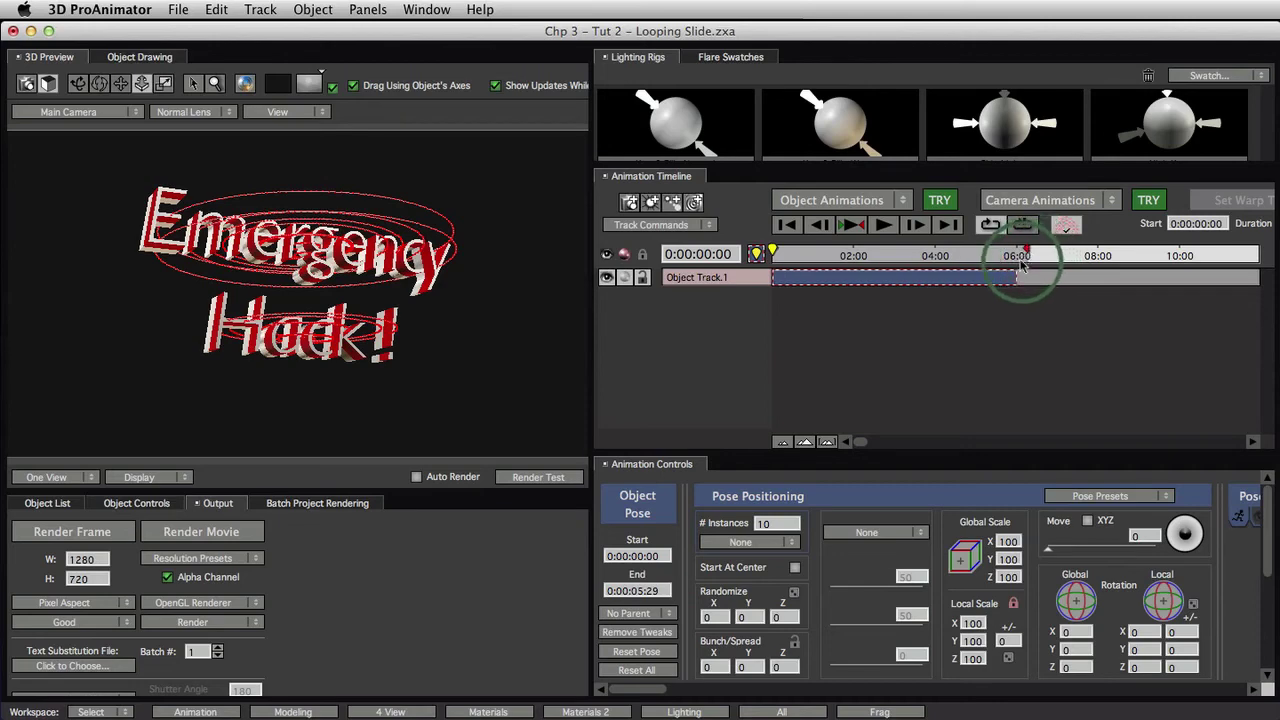
drag(1016, 271, 1009, 272)
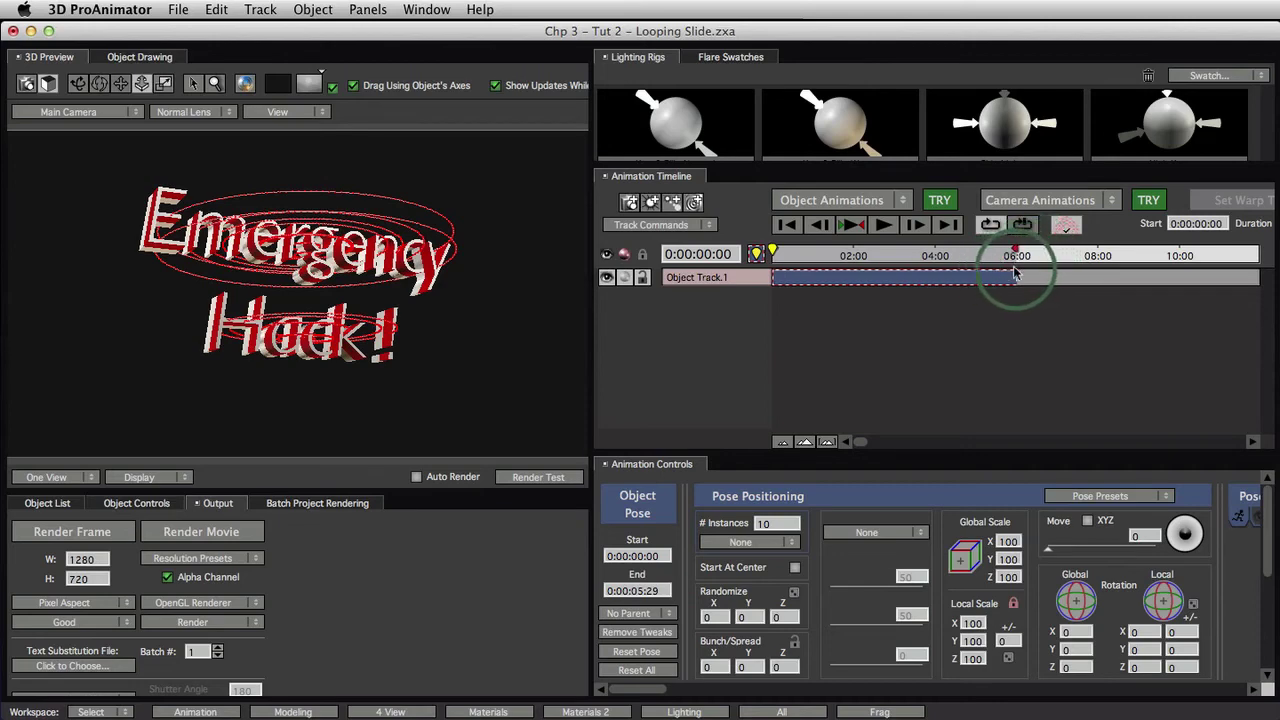
click(912, 276)
click(851, 225)
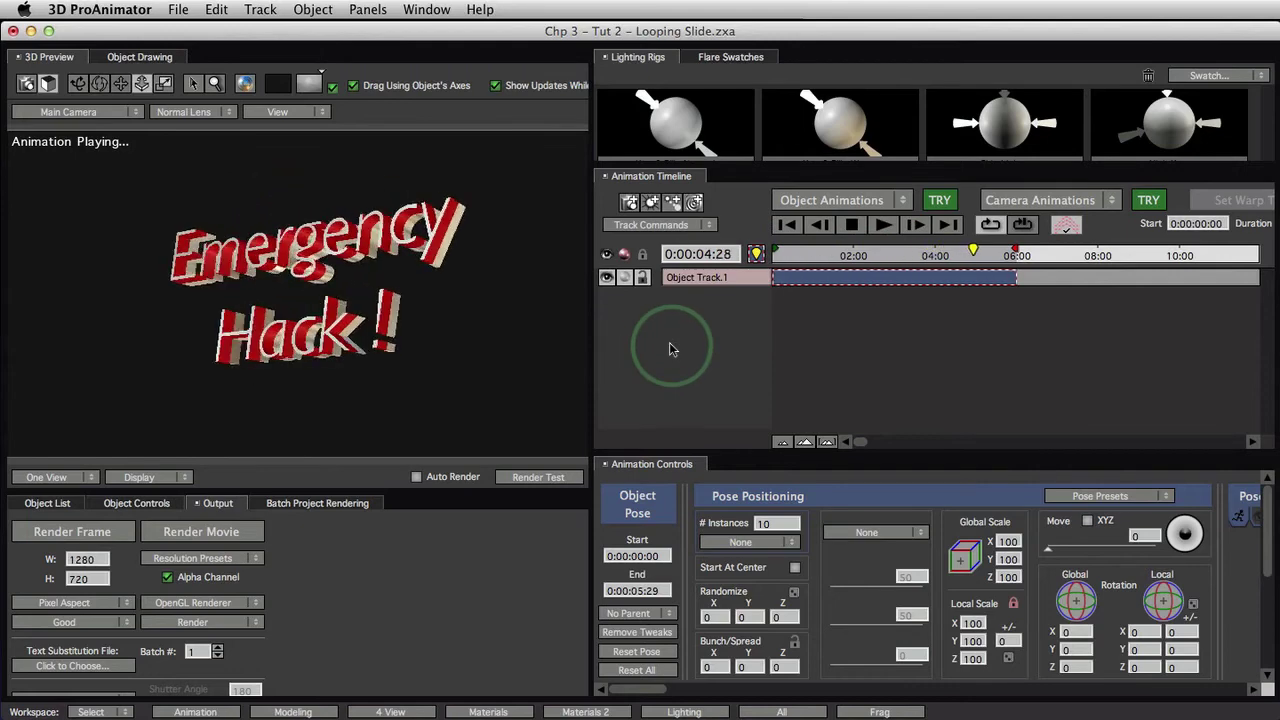
click(878, 236)
Step: Set the object pose's end time to 0:00:06:00 and play the looping animation from the start
click(1015, 277)
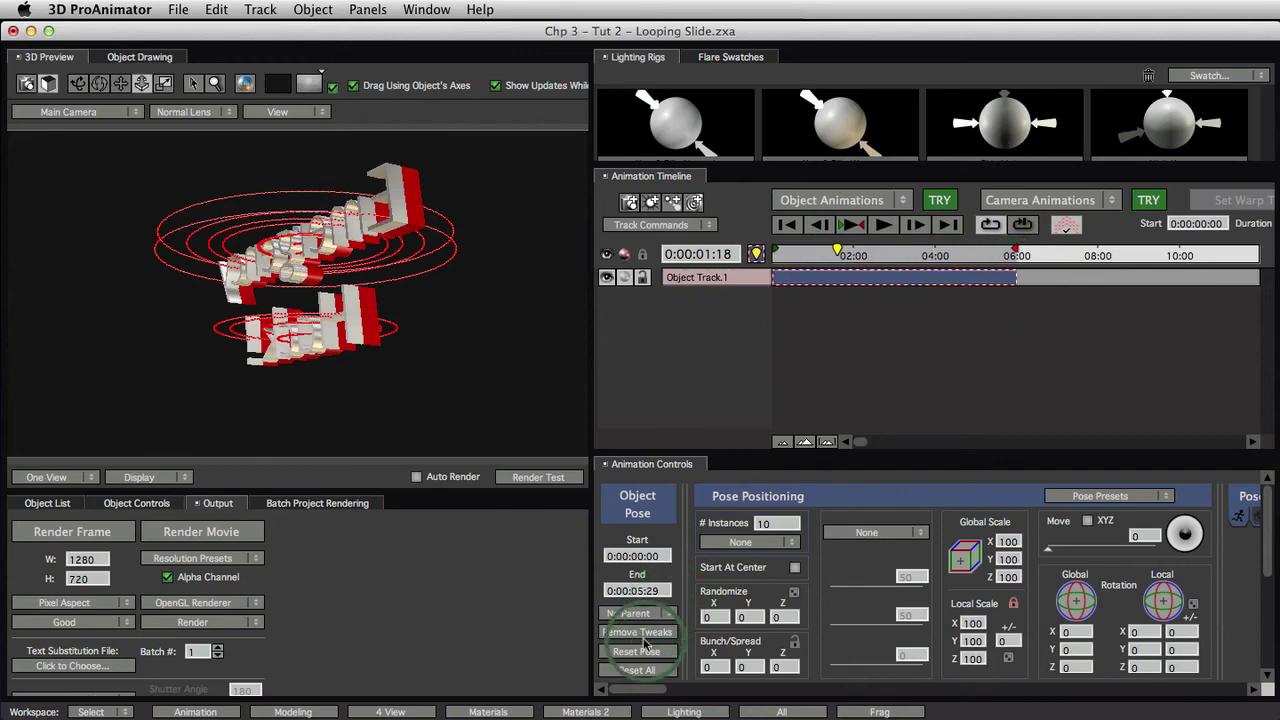
click(640, 570)
click(650, 591)
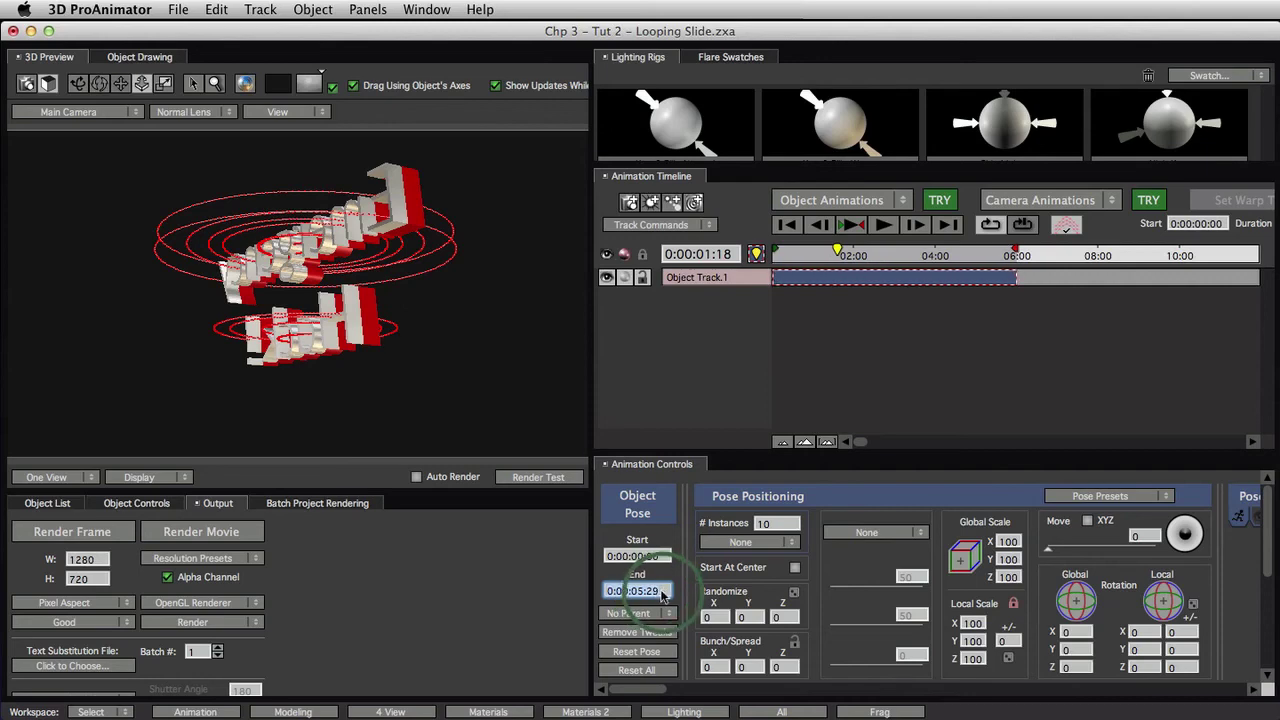
click(640, 595)
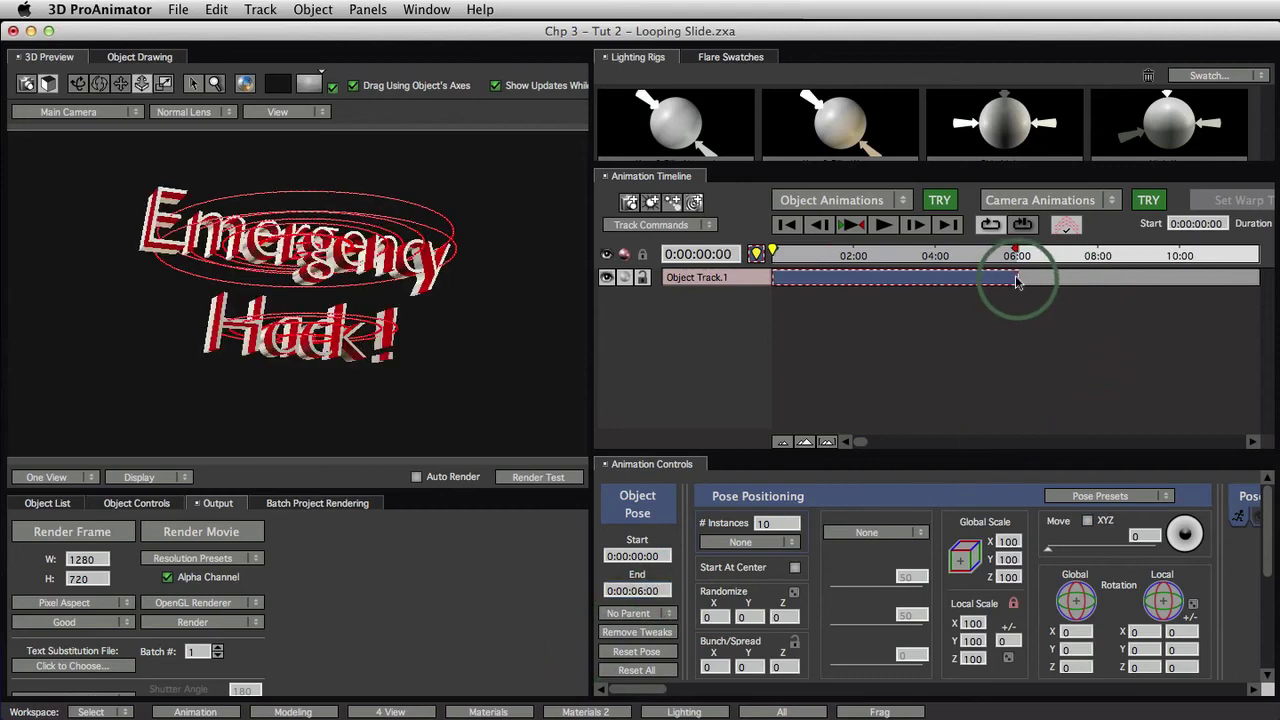
click(851, 224)
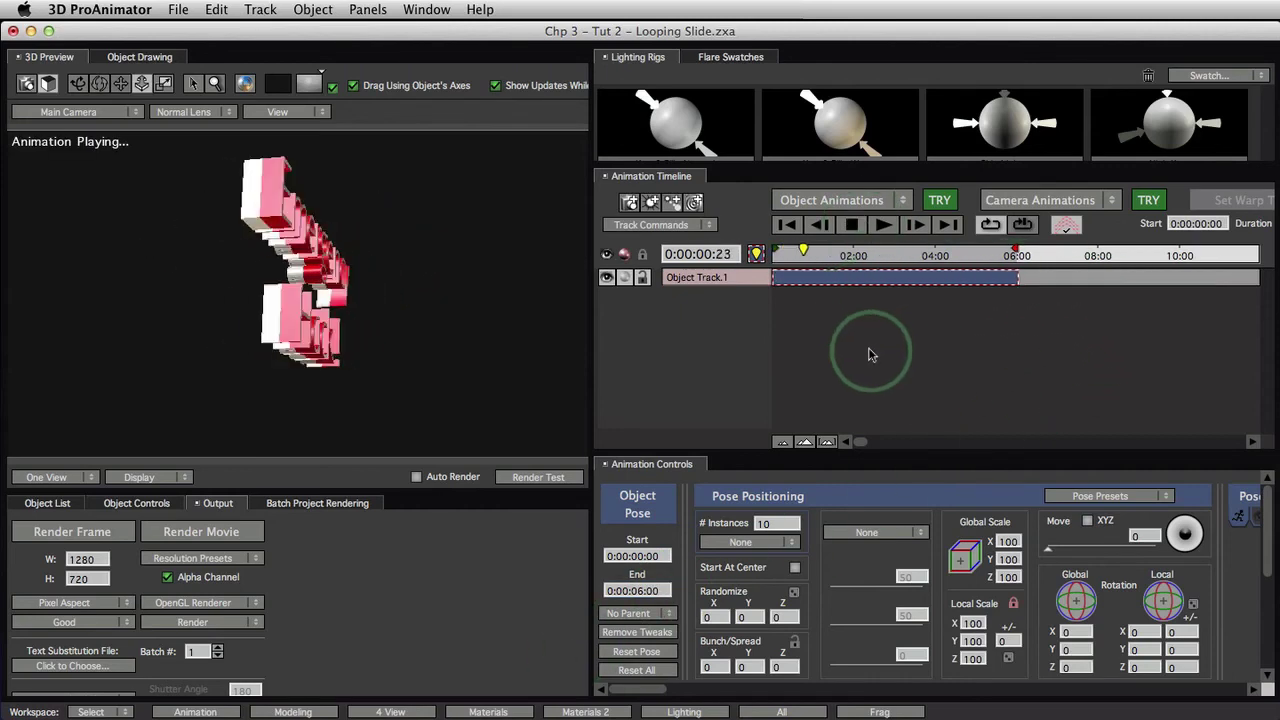